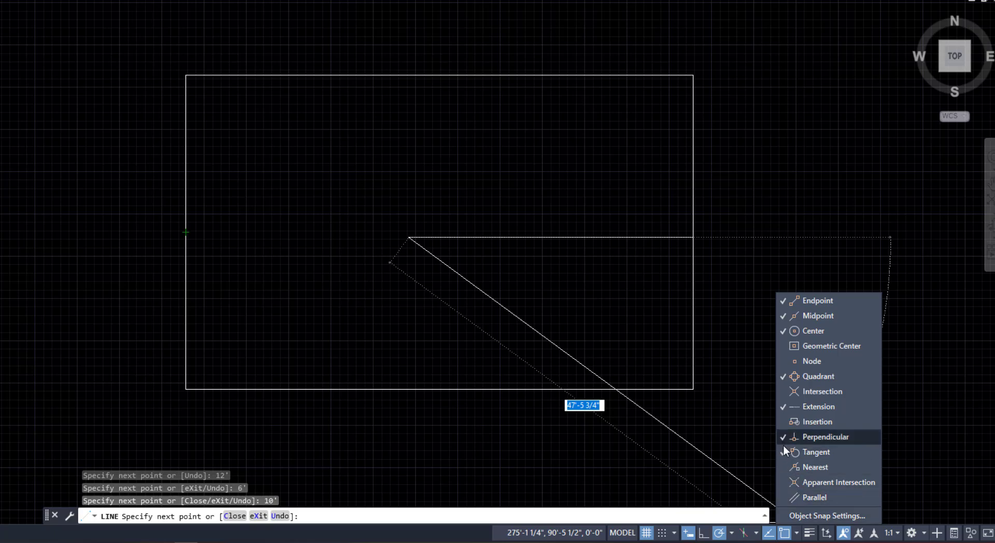
Turn on the Perpendicular object snap and finish the horizontal partition line perpendicular to the left outer wall
{"action": "left_click", "coordinate": [716, 437]}
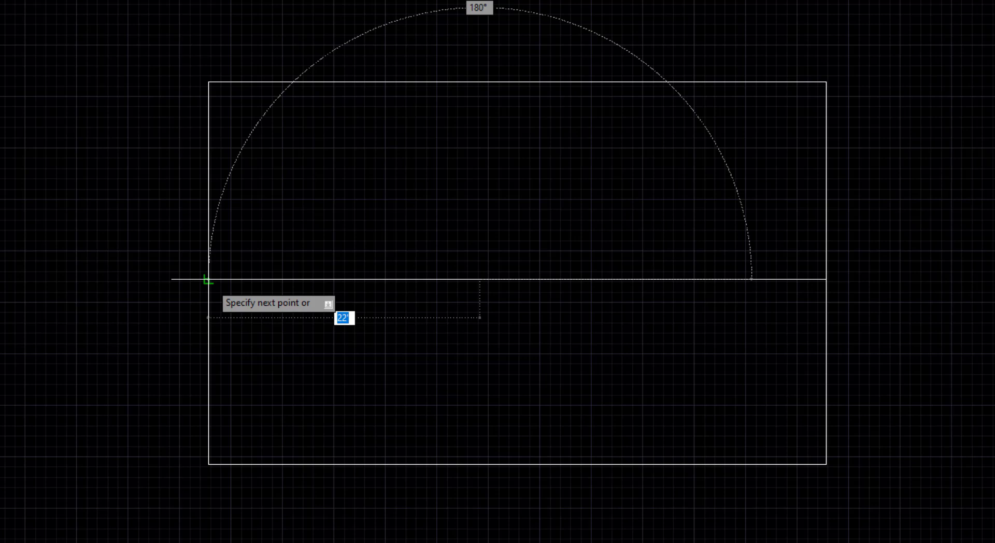
{"action": "left_click", "coordinate": [209, 278]}
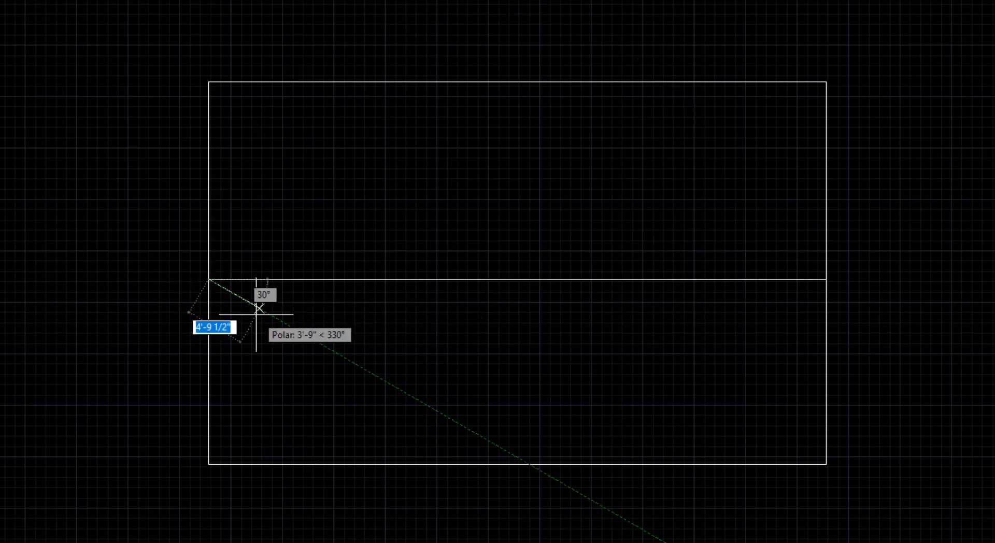
{"action": "key", "text": "Escape"}
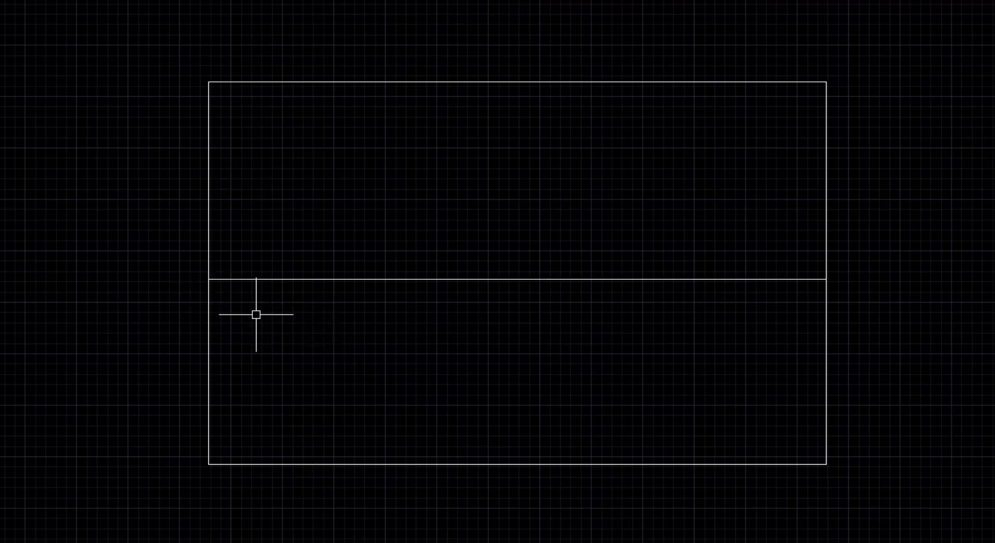
Draw a vertical partition line from the horizontal partition's division point 12' from the right wall, perpendicular to the bottom wall
{"action": "key", "text": "space"}
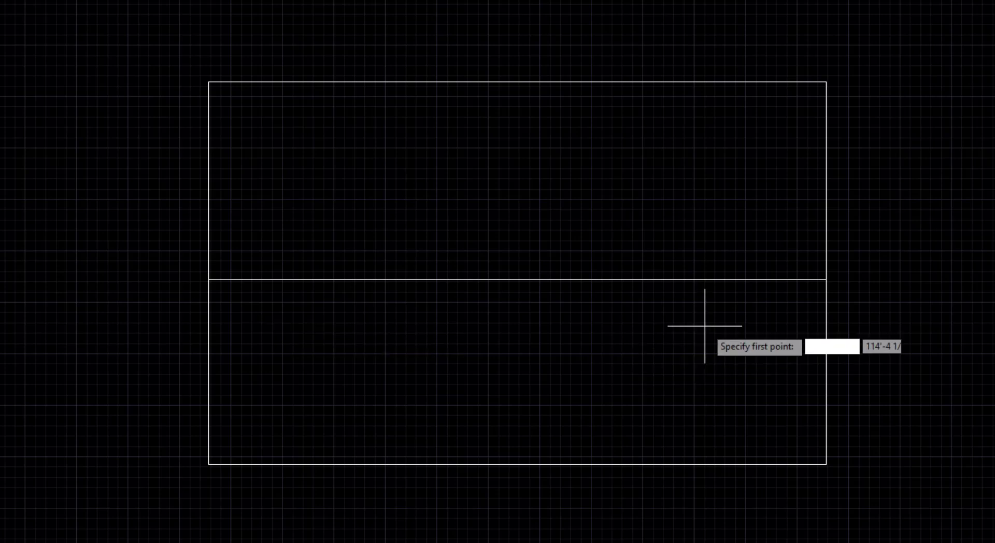
{"action": "left_click", "coordinate": [678, 279]}
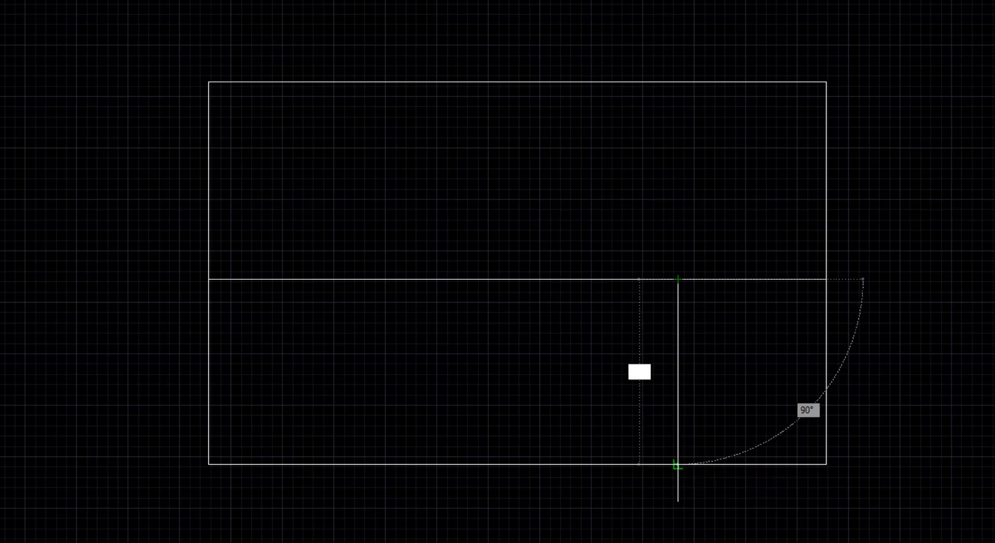
{"action": "left_click", "coordinate": [678, 465]}
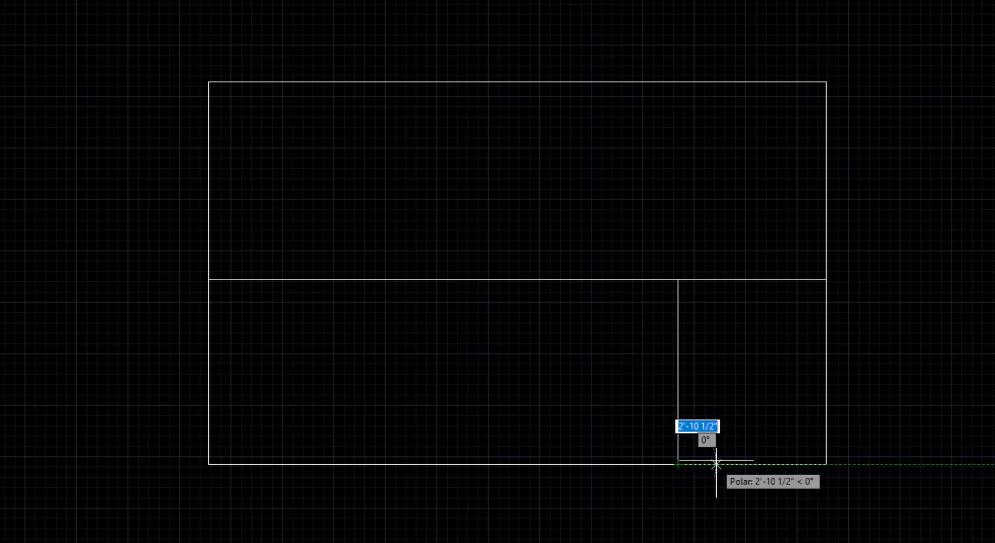
{"action": "key", "text": "Escape"}
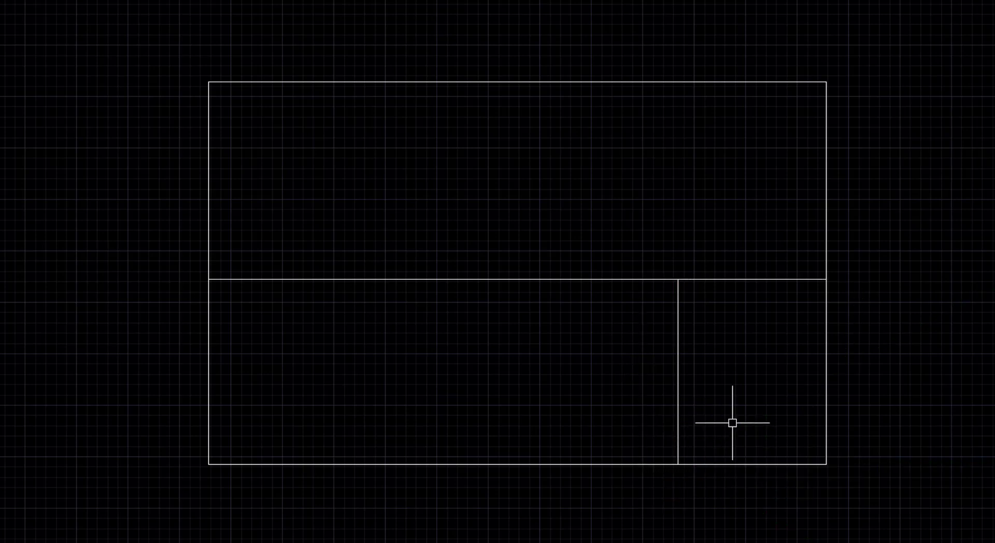
Draw two vertical partition lines from the horizontal partition's remaining division points, 10' apart, perpendicular to the top wall
{"action": "key", "text": "space"}
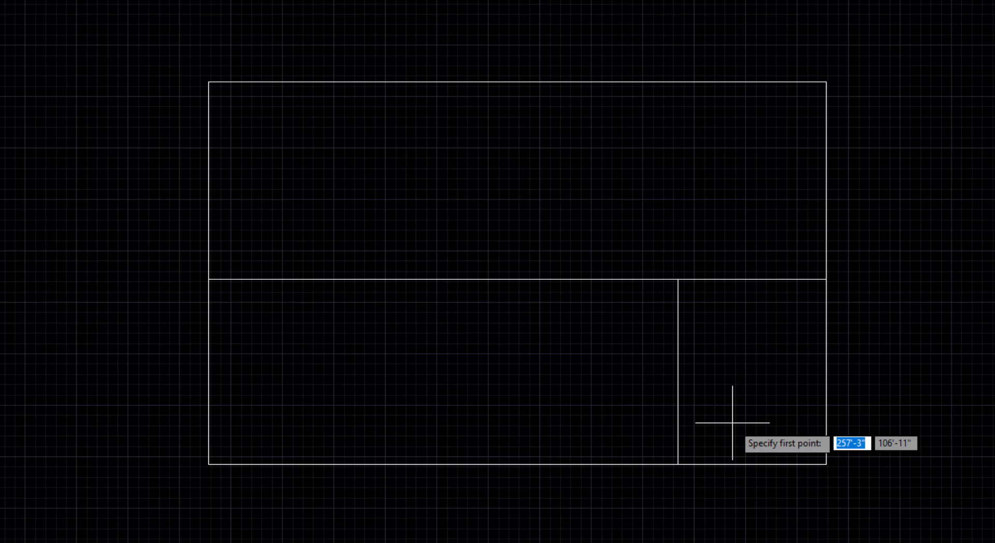
{"action": "left_click", "coordinate": [603, 279]}
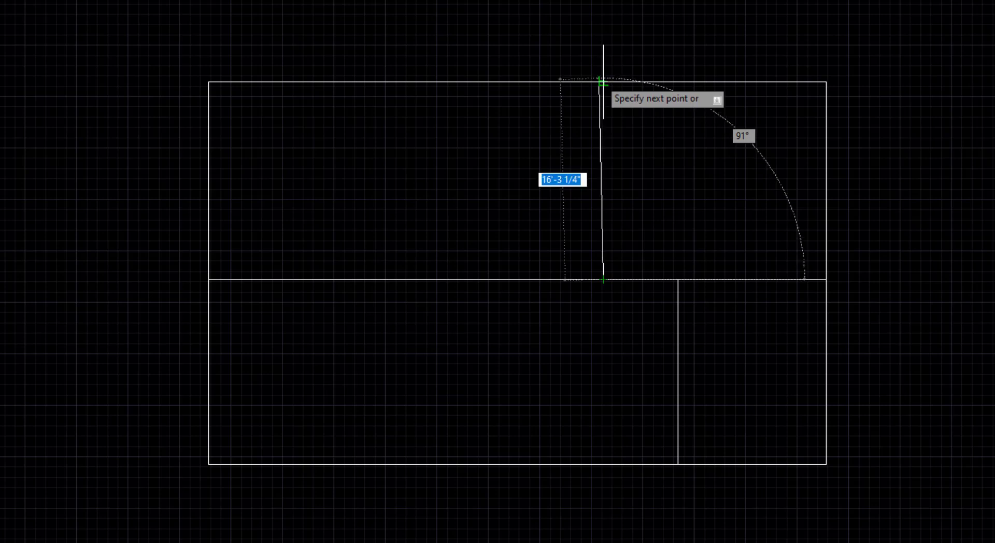
{"action": "left_click", "coordinate": [602, 82]}
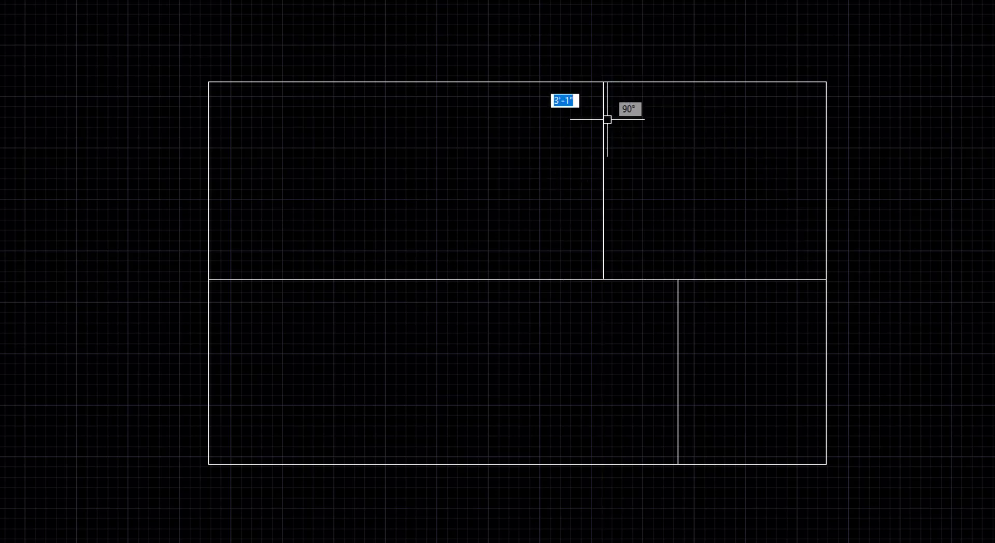
{"action": "key", "text": "space"}
{"action": "key", "text": "space"}
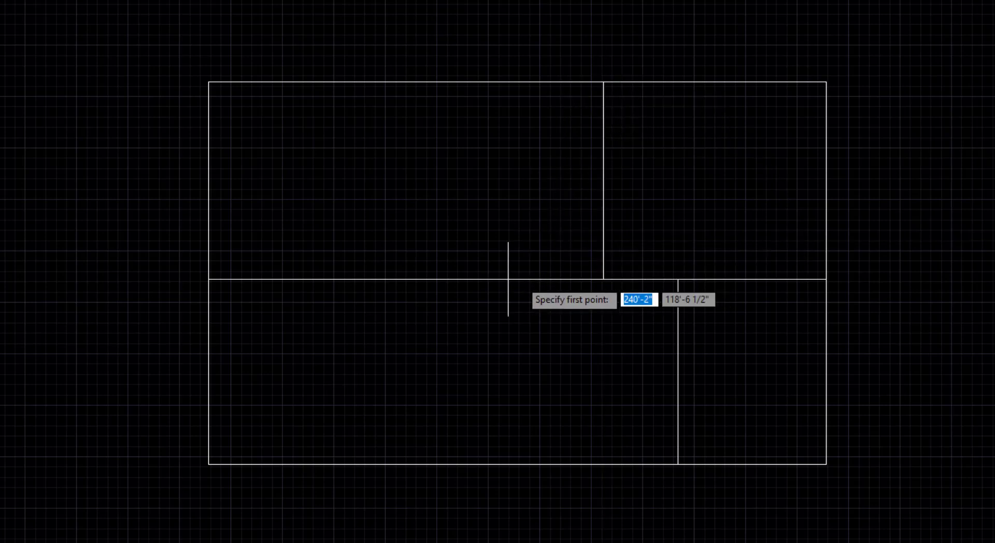
{"action": "left_click", "coordinate": [480, 280]}
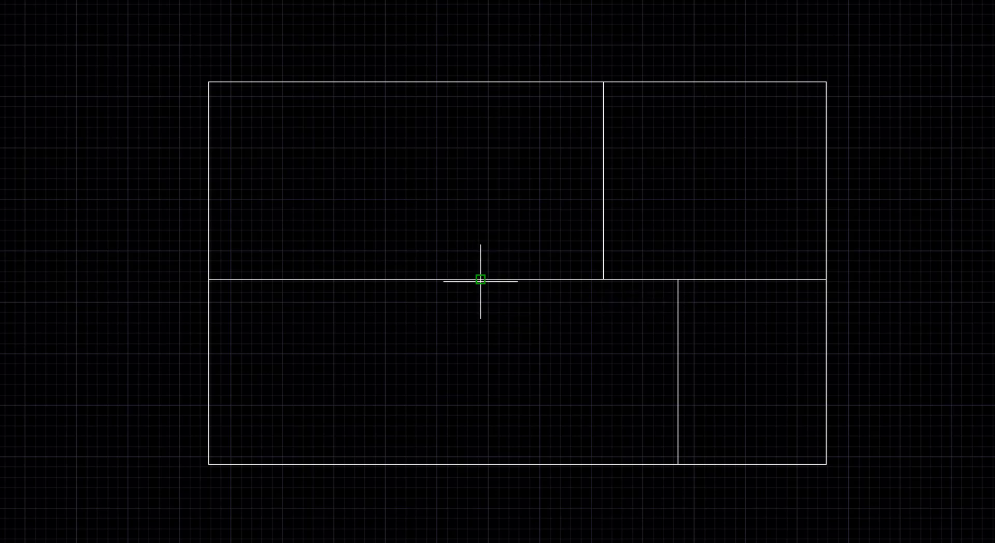
{"action": "left_click", "coordinate": [480, 81]}
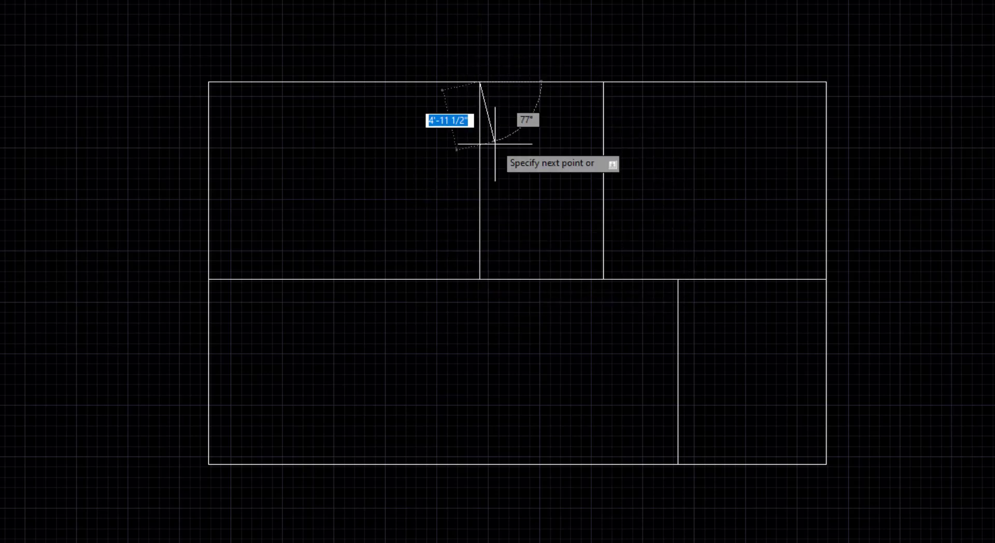
{"action": "key", "text": "space"}
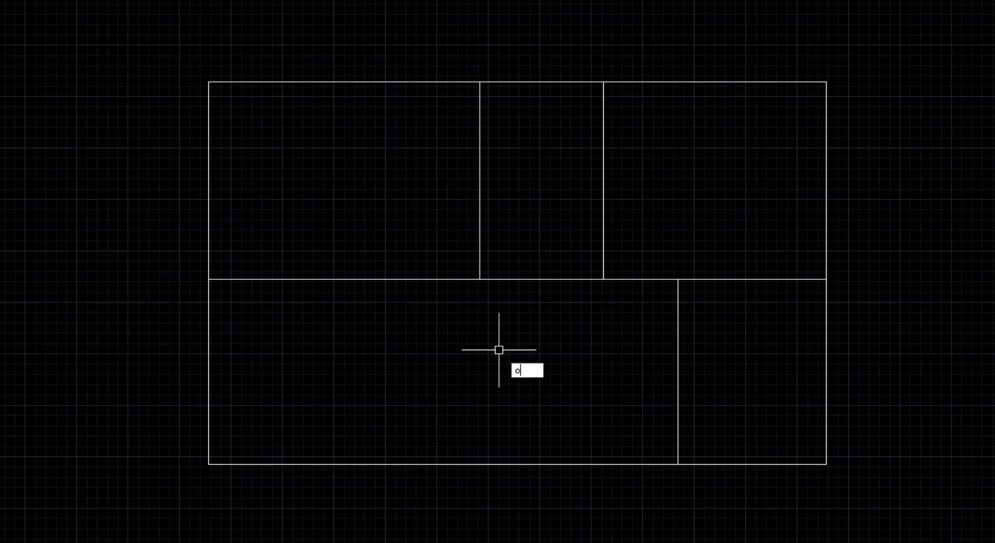
Offset the outer rectangle outward by 10" to form the exterior walls
{"action": "key", "text": "Return"}
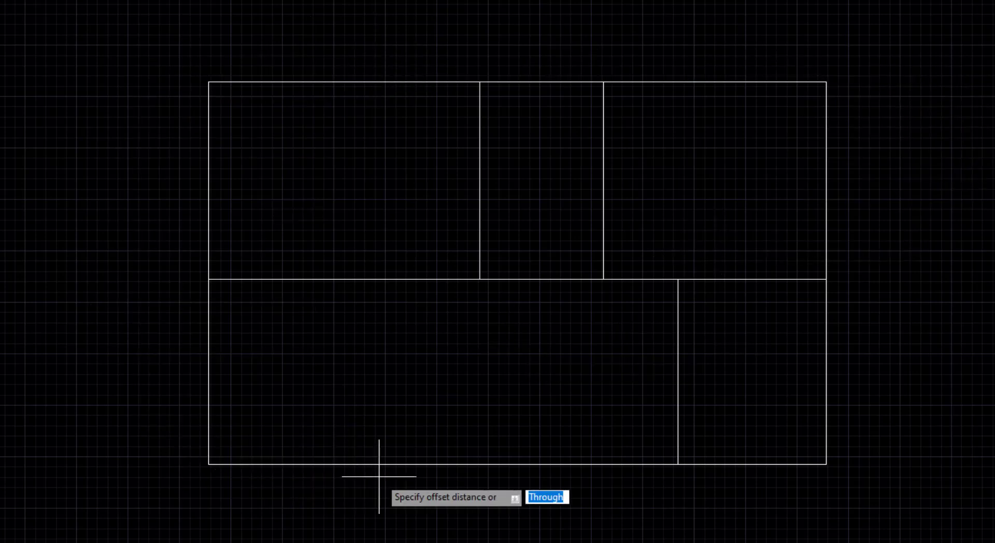
{"action": "type", "text": "10\""}
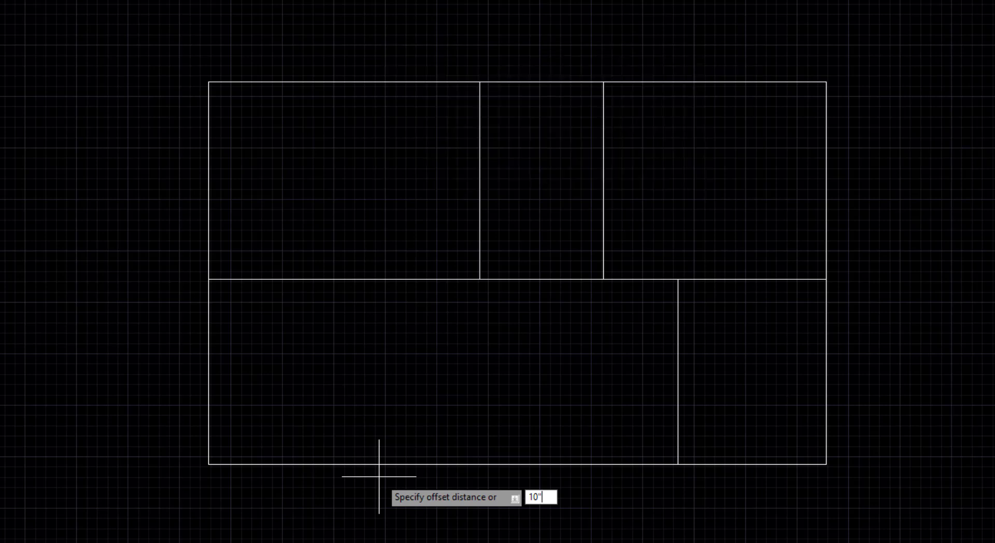
{"action": "key", "text": "Return"}
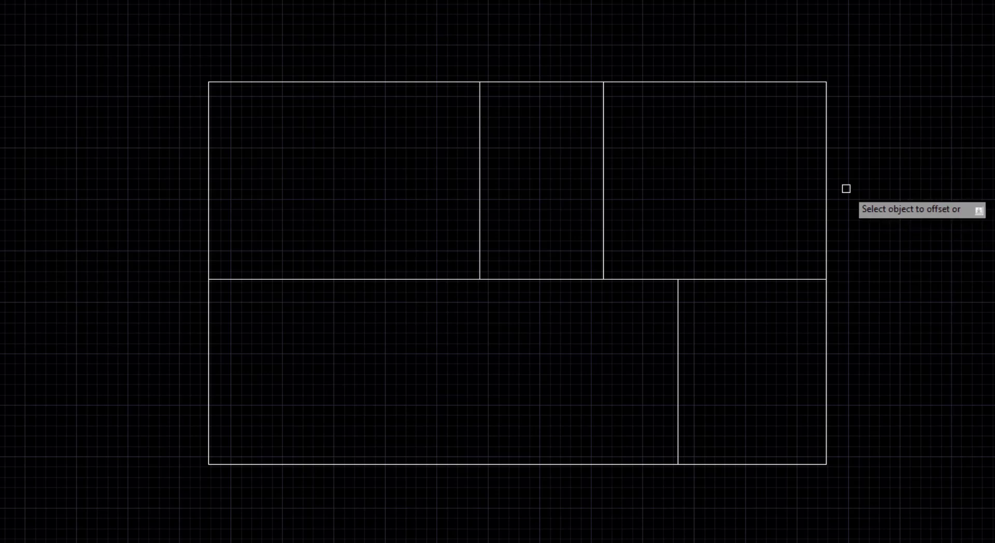
{"action": "left_click", "coordinate": [828, 184]}
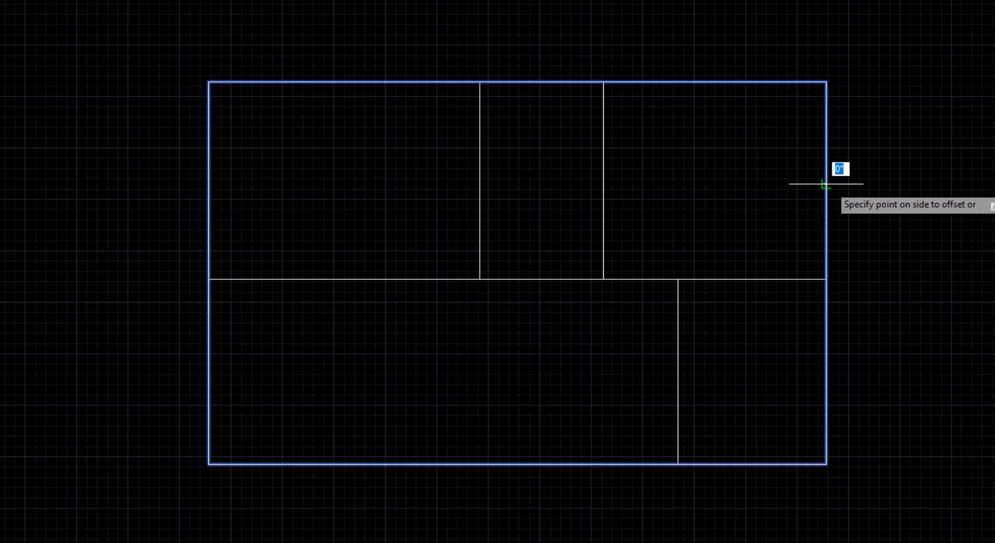
{"action": "left_click", "coordinate": [882, 177]}
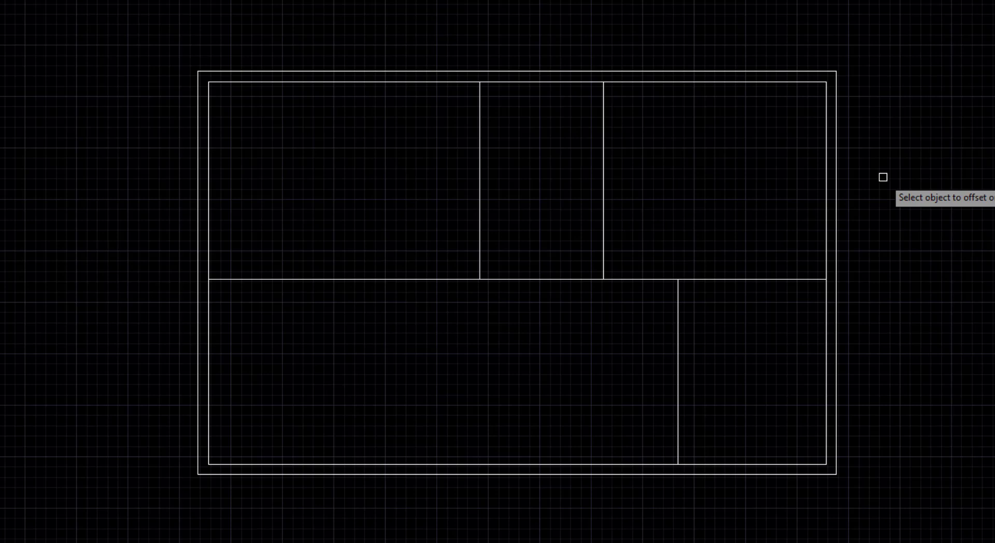
{"action": "key", "text": "Return"}
Offset all four segments of the horizontal partition line 6" upward to give the wall its thickness
{"action": "key", "text": "Return"}
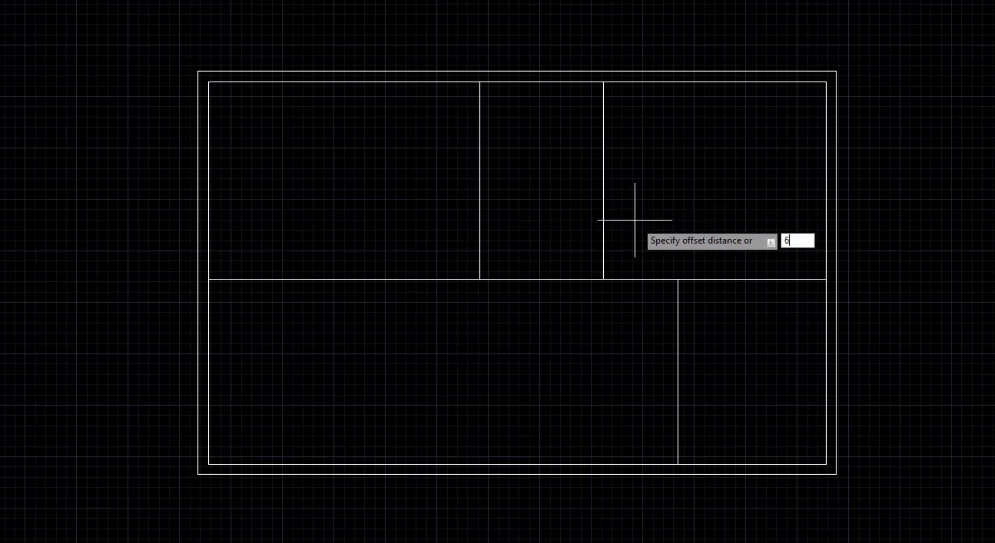
{"action": "key", "text": "Return"}
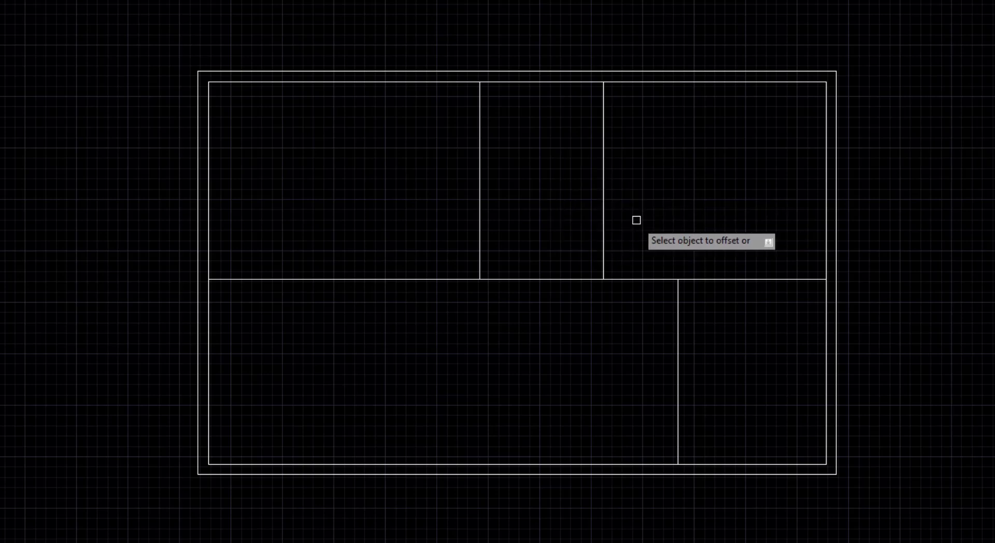
{"action": "left_click", "coordinate": [418, 280]}
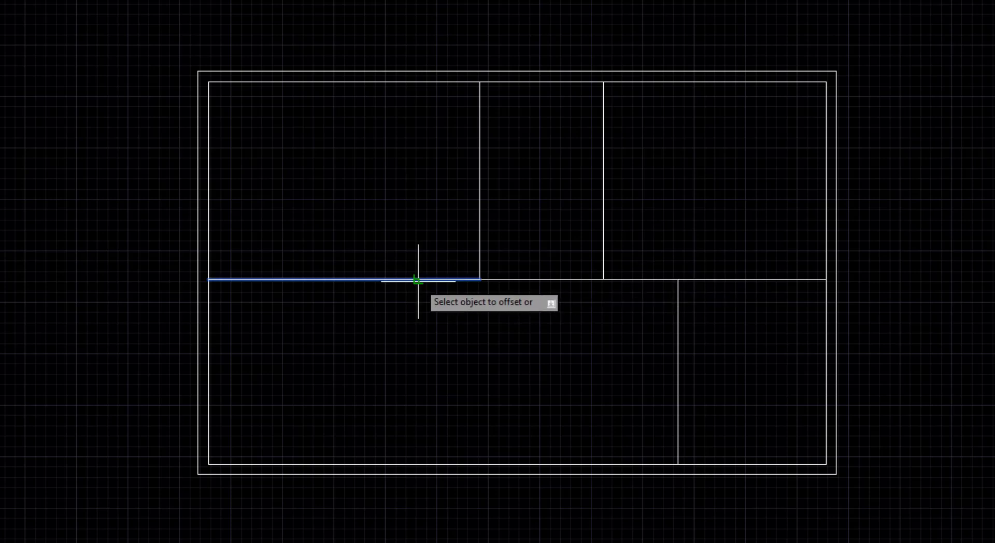
{"action": "left_click", "coordinate": [439, 242]}
{"action": "left_click", "coordinate": [509, 278]}
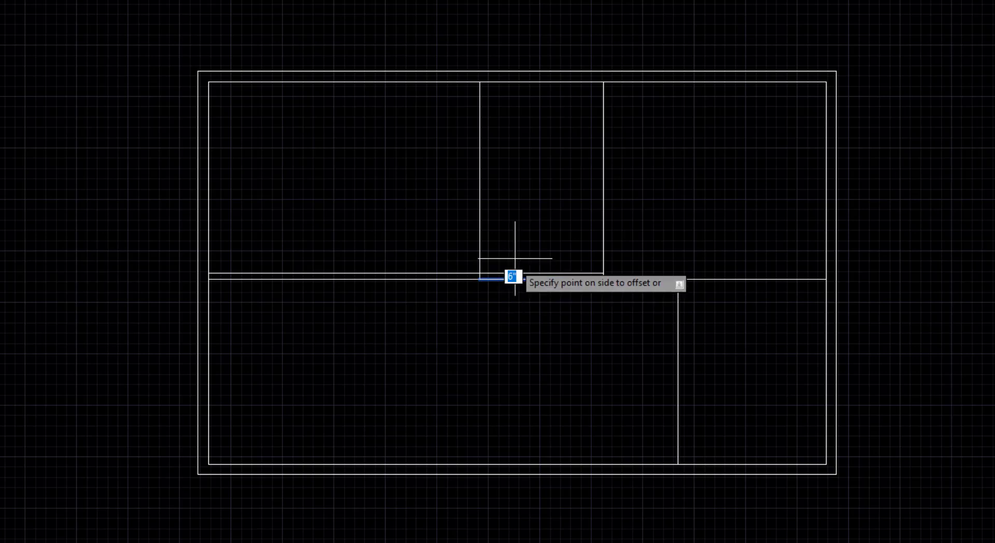
{"action": "left_click", "coordinate": [515, 241]}
{"action": "left_click", "coordinate": [632, 278]}
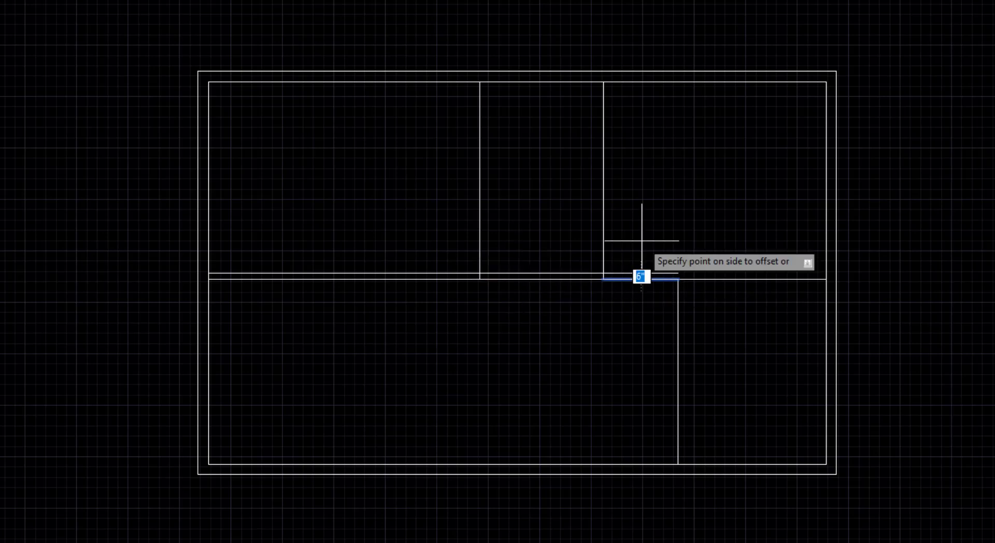
{"action": "left_click", "coordinate": [642, 210]}
{"action": "left_click", "coordinate": [723, 278]}
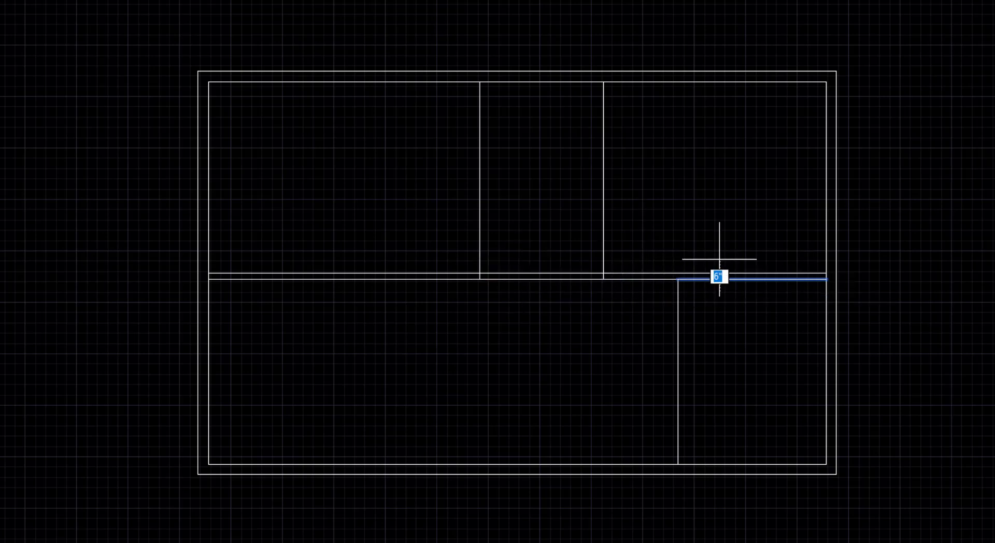
{"action": "left_click", "coordinate": [717, 251]}
Offset the vertical partition lines by 6": the upper-right and lower ones to the right, the upper-left one to the left
{"action": "left_click", "coordinate": [605, 196]}
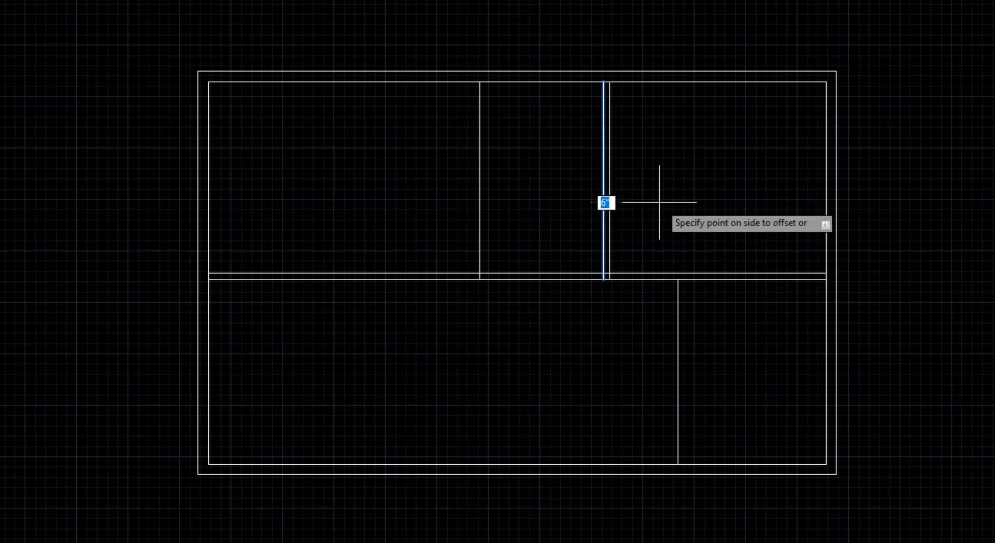
{"action": "left_click", "coordinate": [660, 200]}
{"action": "left_click", "coordinate": [482, 203]}
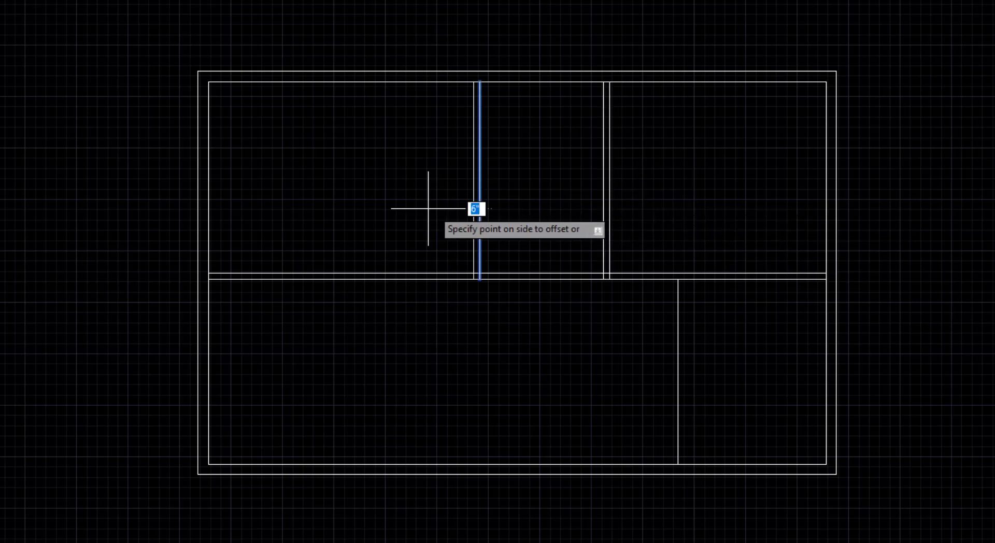
{"action": "left_click", "coordinate": [428, 209]}
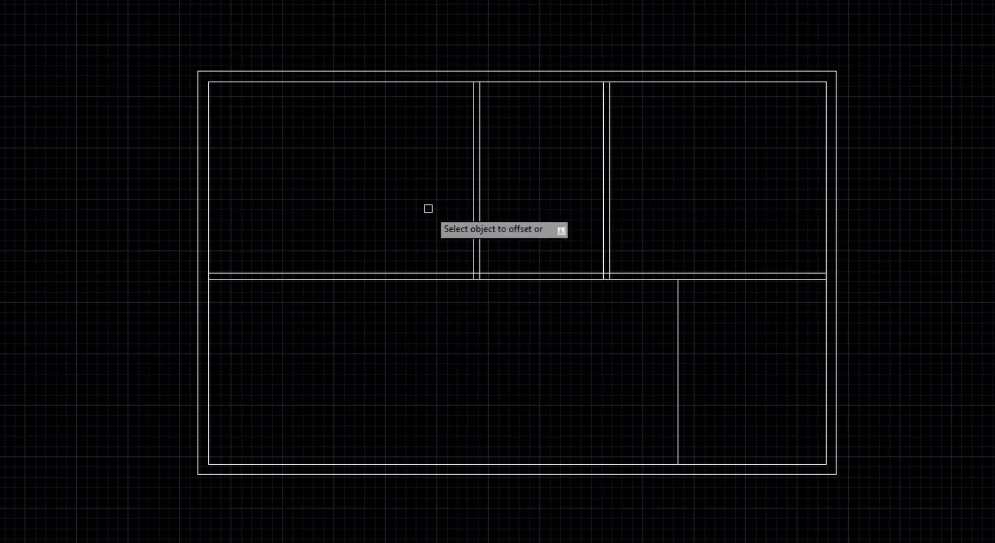
{"action": "left_click", "coordinate": [677, 344]}
{"action": "left_click", "coordinate": [741, 354]}
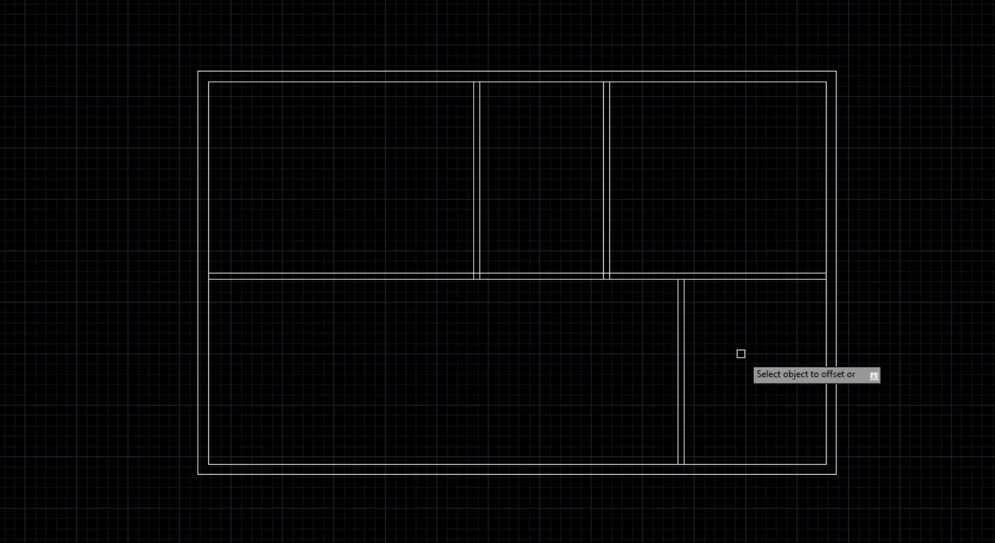
{"action": "key", "text": "Escape"}
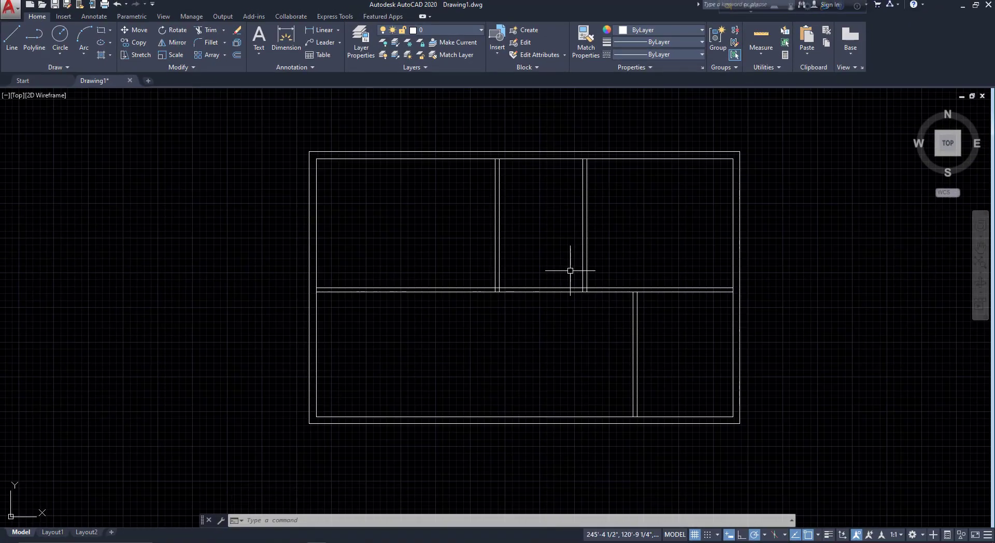
Turn off the drawing grid display
{"action": "scroll", "coordinate": [591, 146], "scroll_direction": "up", "scroll_amount": 4}
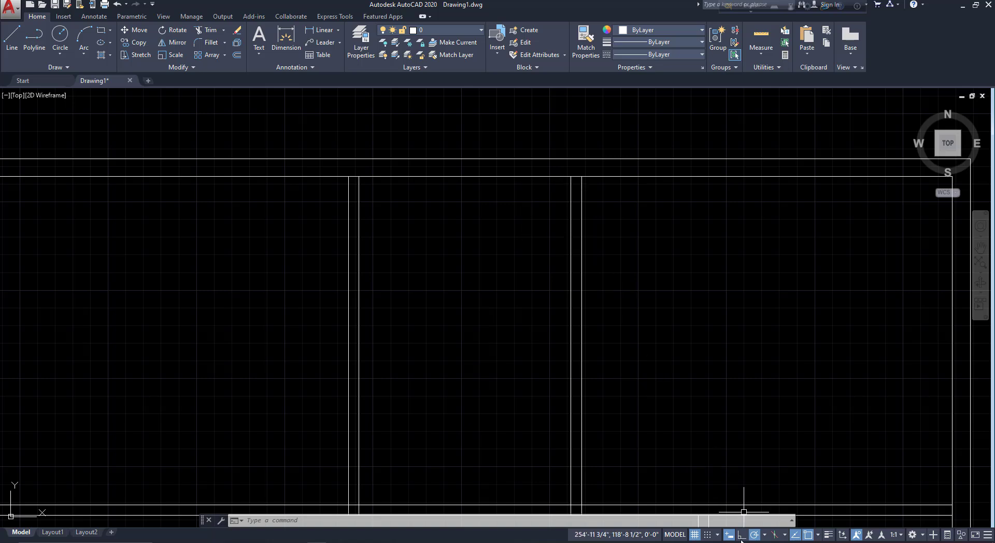
{"action": "left_click", "coordinate": [695, 535]}
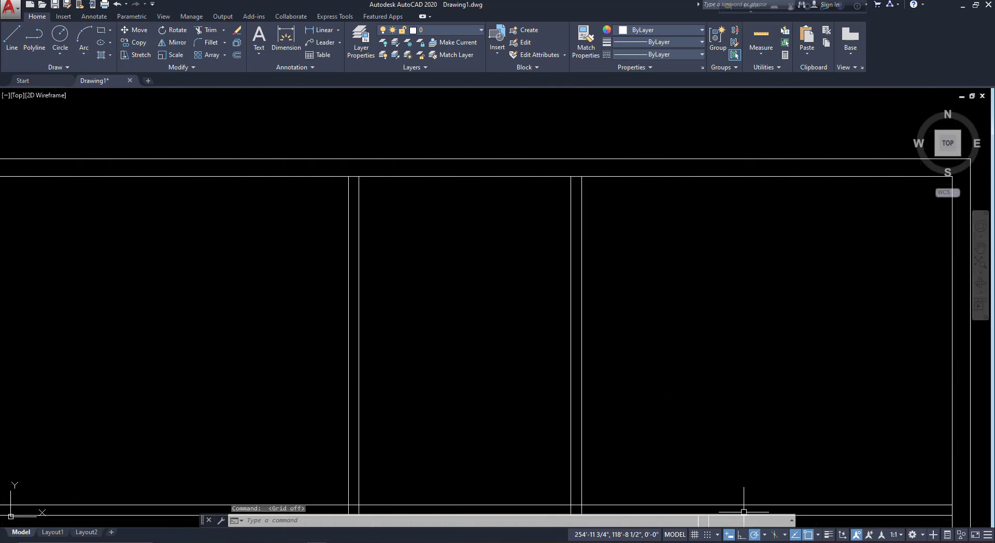
{"action": "scroll", "coordinate": [539, 193], "scroll_direction": "down", "scroll_amount": 2}
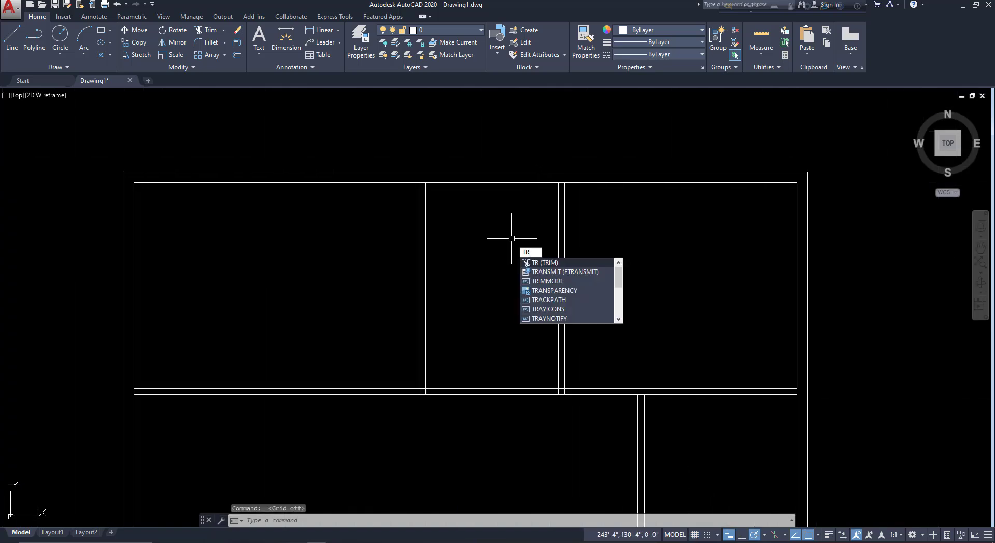
Trim the inner line of the top exterior wall where the two upper vertical partitions meet it
{"action": "key", "text": "Return"}
{"action": "key", "text": "Return"}
{"action": "scroll", "coordinate": [423, 170], "scroll_direction": "up", "scroll_amount": 5}
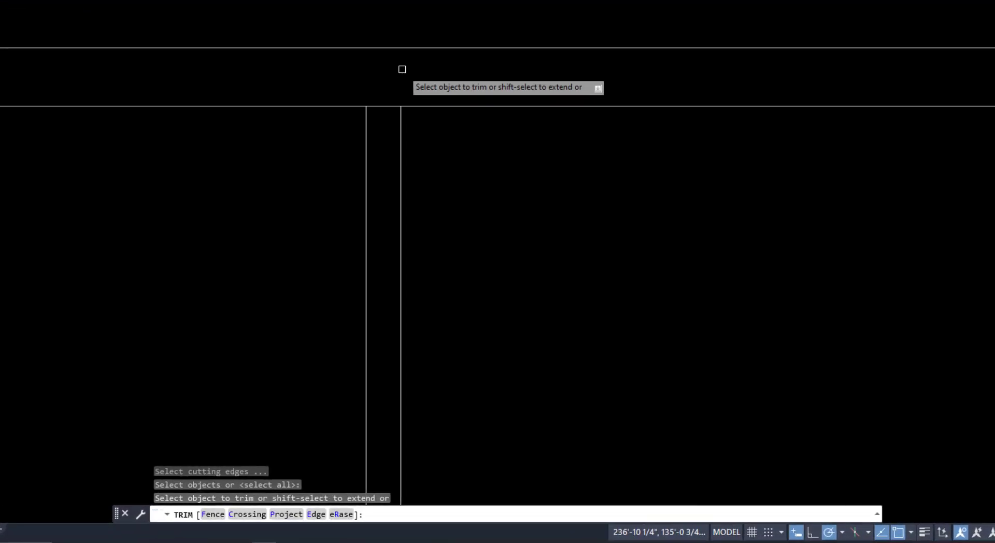
{"action": "left_click", "coordinate": [384, 106]}
{"action": "scroll", "coordinate": [399, 79], "scroll_direction": "down", "scroll_amount": 4}
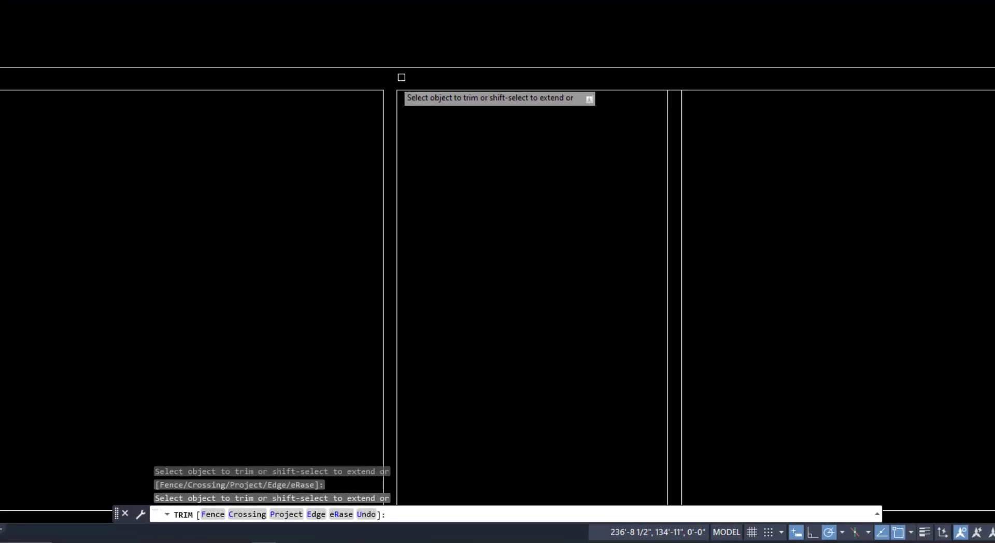
{"action": "scroll", "coordinate": [669, 83], "scroll_direction": "up", "scroll_amount": 4}
{"action": "left_click", "coordinate": [670, 88]}
{"action": "left_click", "coordinate": [671, 118]}
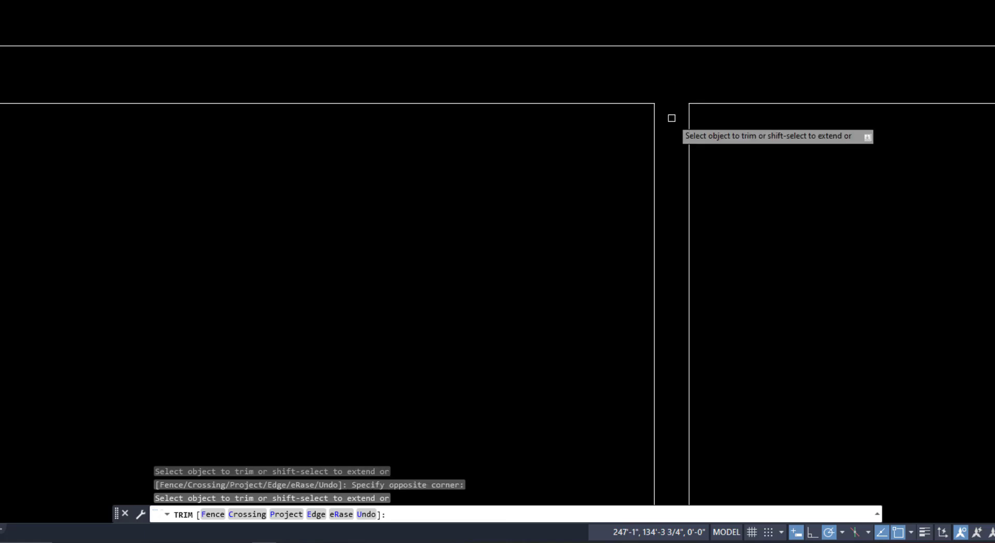
{"action": "scroll", "coordinate": [672, 118], "scroll_direction": "down", "scroll_amount": 4}
Trim the horizontal partition's junctions with the right exterior wall, the lower vertical partition and the upper-right vertical partition
{"action": "scroll", "coordinate": [948, 267], "scroll_direction": "up", "scroll_amount": 4}
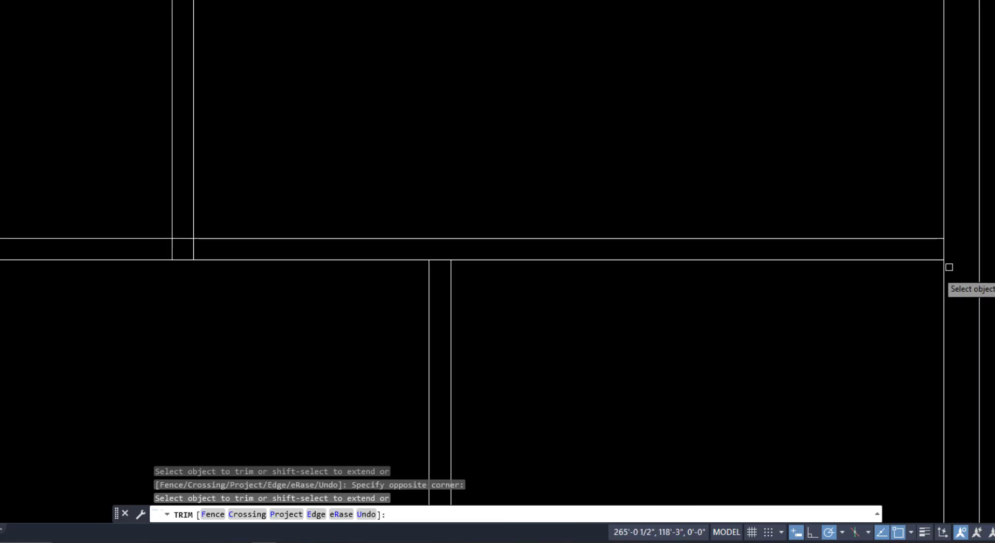
{"action": "left_click", "coordinate": [442, 260]}
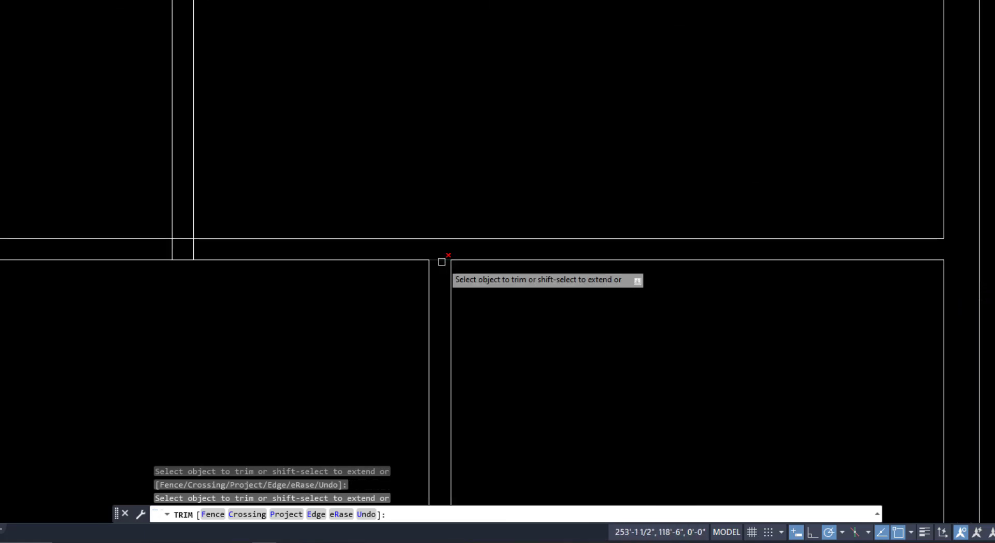
{"action": "left_click", "coordinate": [207, 248]}
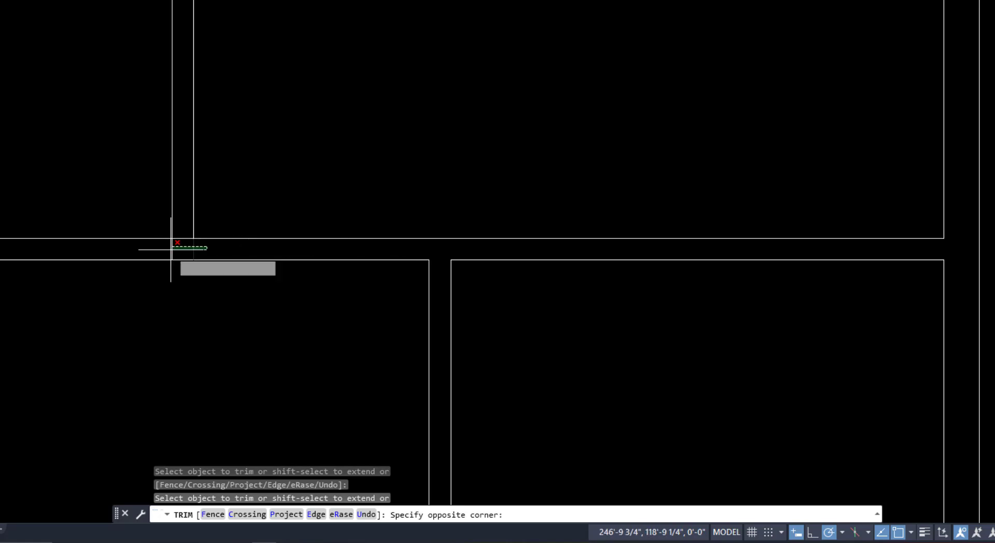
{"action": "left_click", "coordinate": [172, 249]}
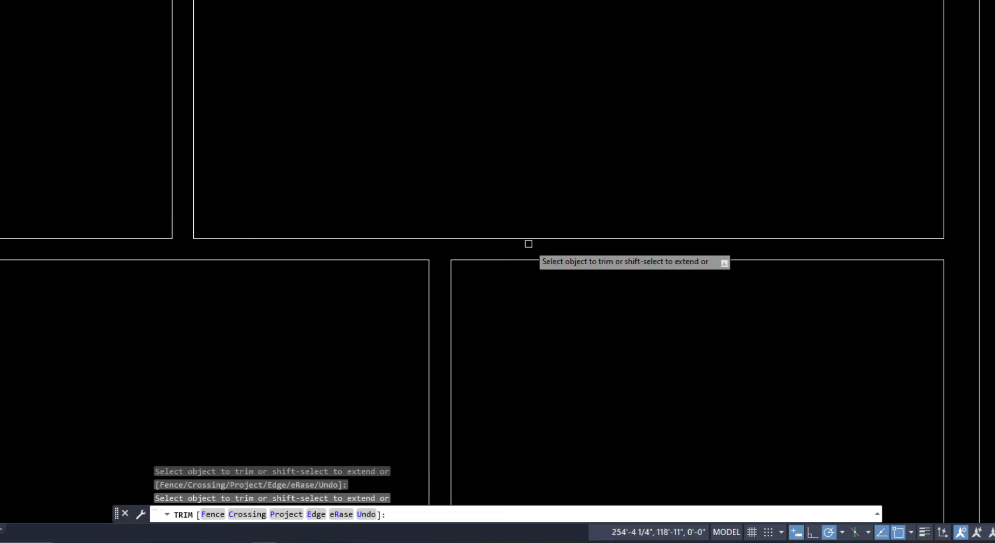
Trim the overlapping lines where the upper-left vertical partition meets the horizontal partition
{"action": "scroll", "coordinate": [528, 244], "scroll_direction": "down", "scroll_amount": 2}
{"action": "scroll", "coordinate": [298, 236], "scroll_direction": "up", "scroll_amount": 5}
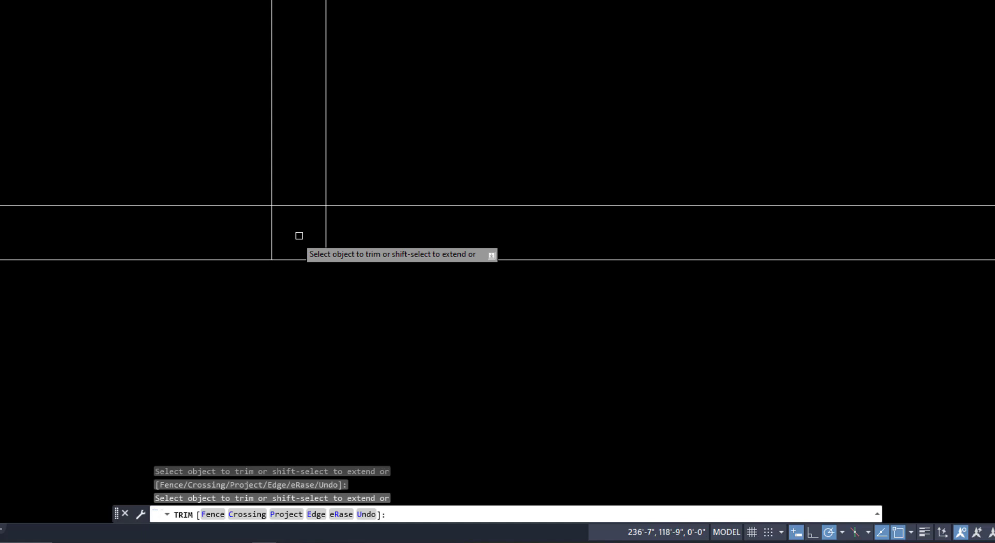
{"action": "left_click", "coordinate": [341, 229]}
{"action": "left_click", "coordinate": [242, 240]}
{"action": "left_click", "coordinate": [301, 188]}
{"action": "left_click", "coordinate": [292, 220]}
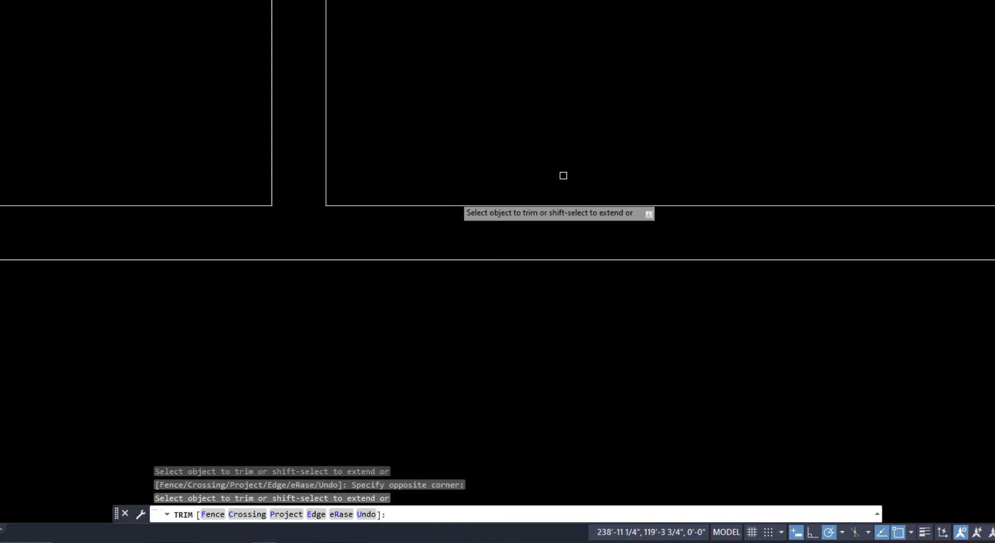
Trim the inner exterior wall lines at the horizontal partition's left end and the lower vertical partition's bottom end, finishing the trimming
{"action": "scroll", "coordinate": [564, 175], "scroll_direction": "down", "scroll_amount": 3}
{"action": "scroll", "coordinate": [311, 209], "scroll_direction": "up", "scroll_amount": 3}
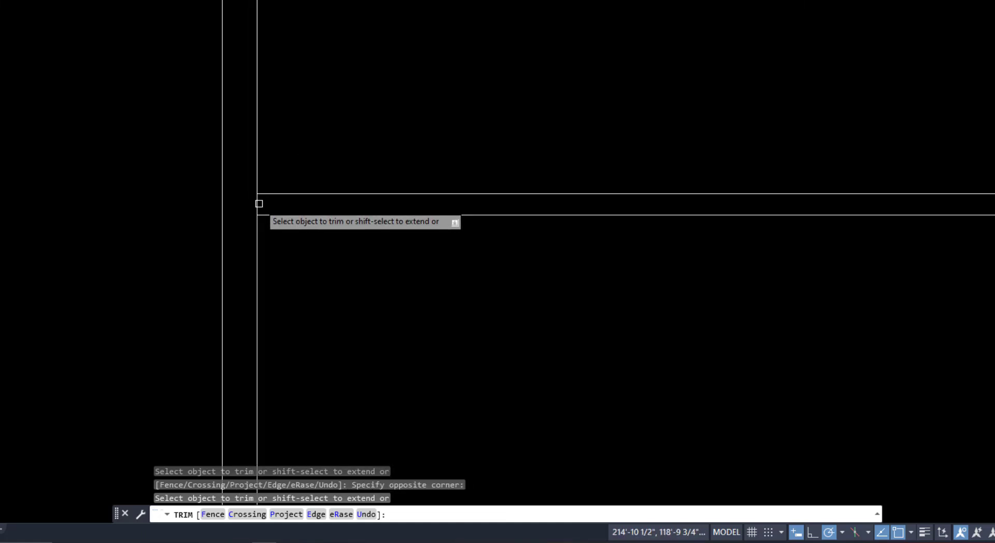
{"action": "scroll", "coordinate": [285, 185], "scroll_direction": "down", "scroll_amount": 4}
{"action": "scroll", "coordinate": [674, 252], "scroll_direction": "up", "scroll_amount": 4}
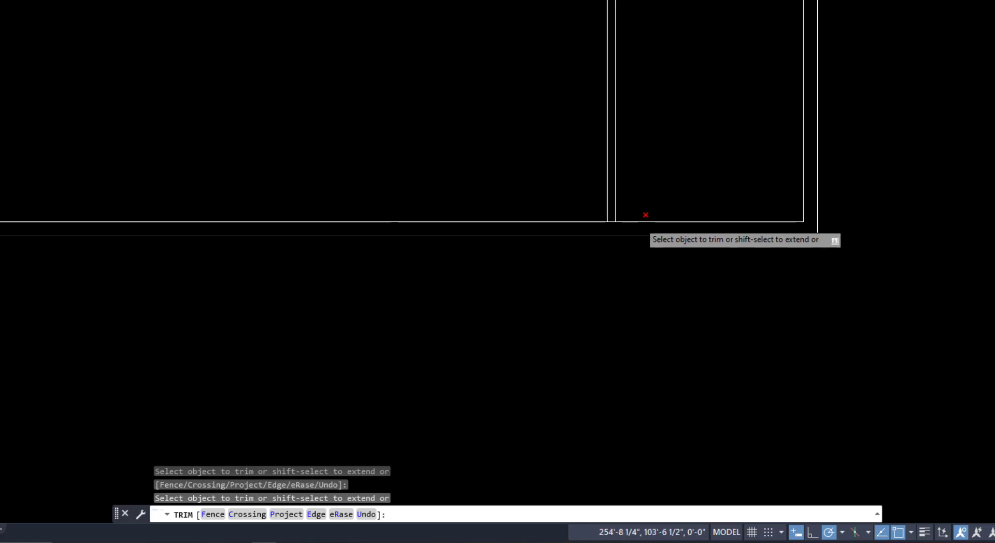
{"action": "scroll", "coordinate": [637, 224], "scroll_direction": "up", "scroll_amount": 2}
{"action": "left_click", "coordinate": [564, 223]}
{"action": "scroll", "coordinate": [560, 302], "scroll_direction": "down", "scroll_amount": 3}
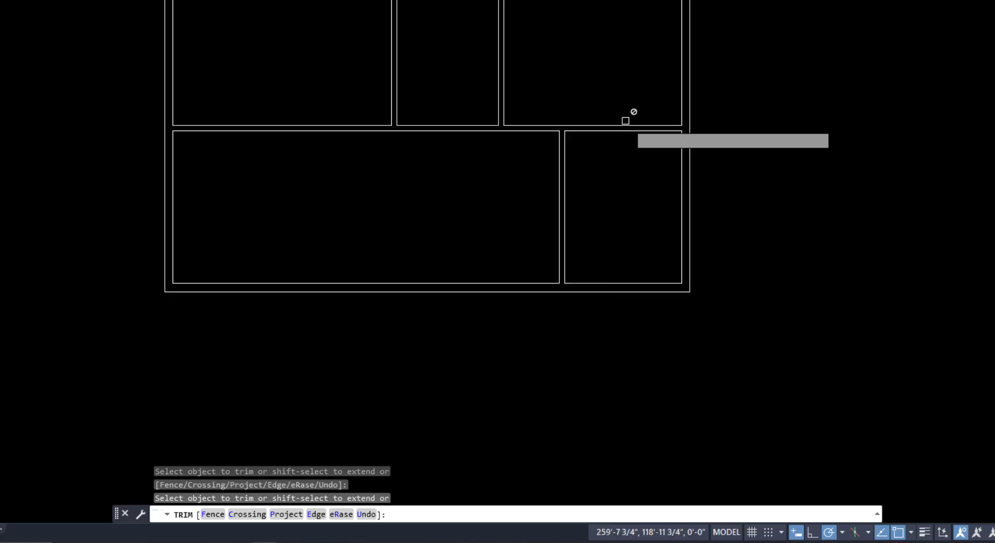
{"action": "middle_click_drag", "start_coordinate": [605, 190], "coordinate": [677, 246]}
{"action": "key", "text": "Return"}
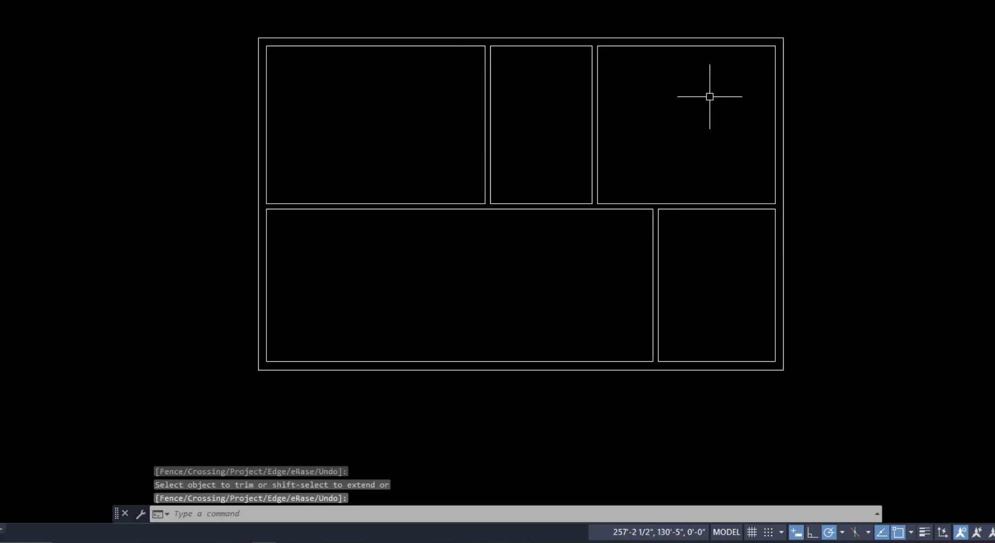
Create two new layers named window and door
{"action": "middle_click_drag", "start_coordinate": [553, 213], "coordinate": [785, 211]}
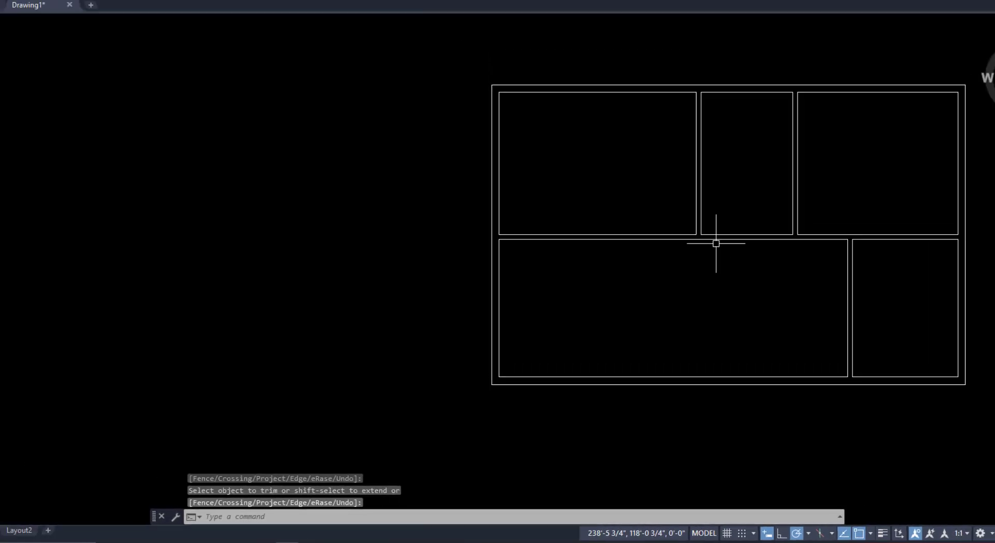
{"action": "middle_click_drag", "start_coordinate": [607, 302], "coordinate": [515, 313]}
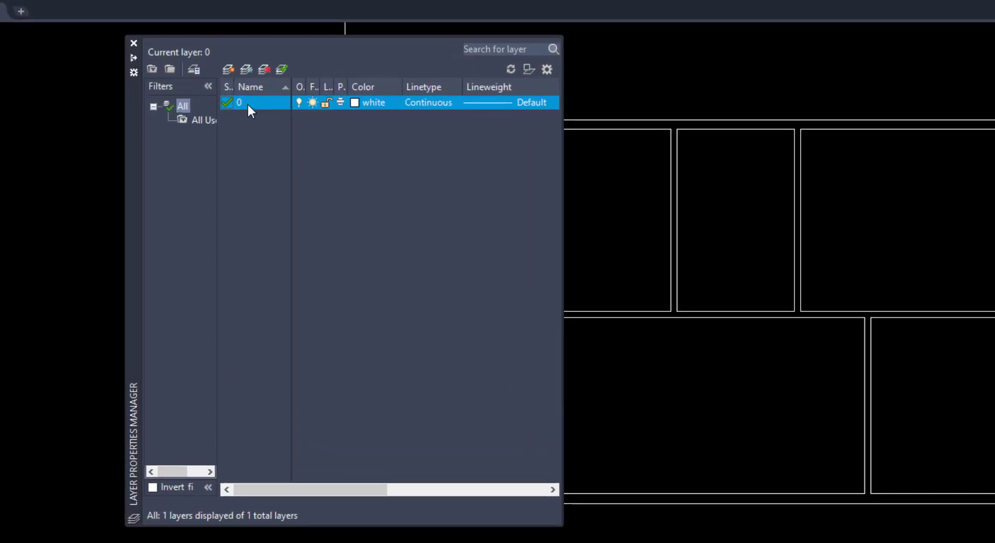
{"action": "left_click", "coordinate": [228, 71]}
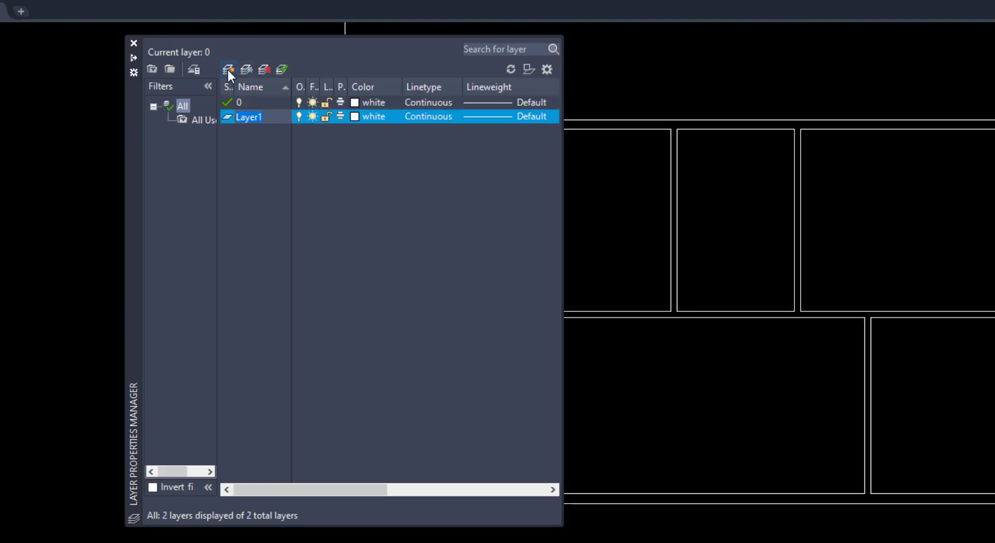
{"action": "type", "text": "window"}
{"action": "left_click", "coordinate": [227, 70]}
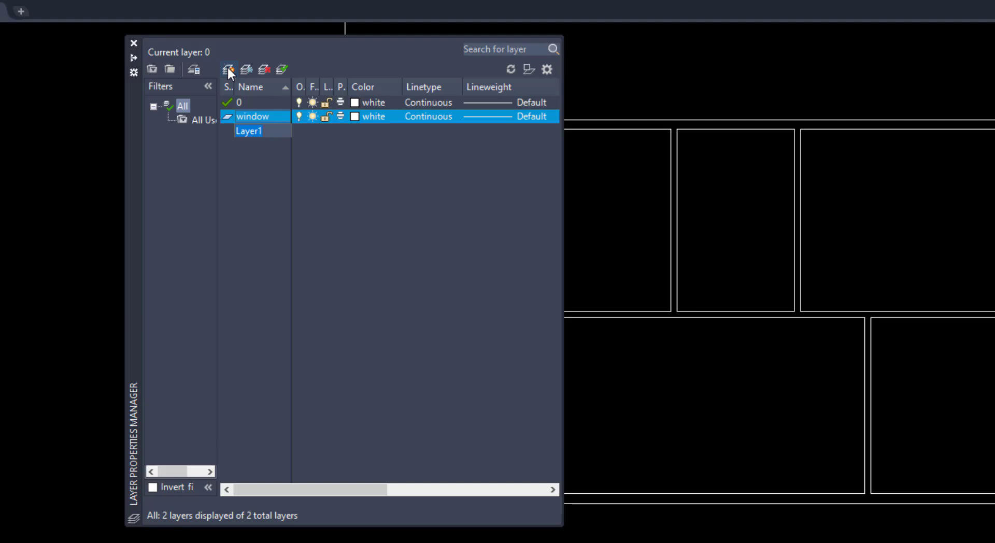
{"action": "type", "text": "door"}
Create two more layers named blocks and hatches
{"action": "left_click", "coordinate": [229, 68]}
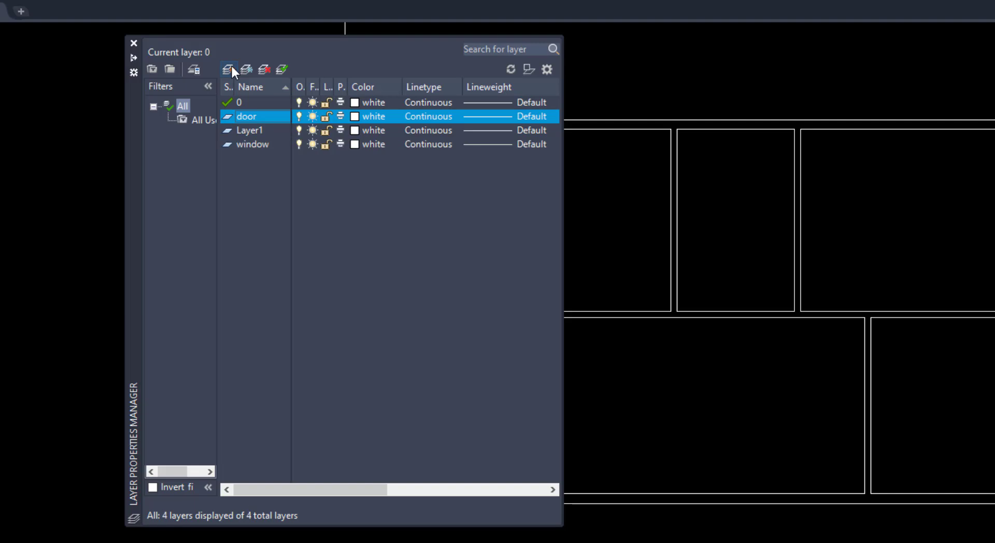
{"action": "left_click", "coordinate": [250, 130]}
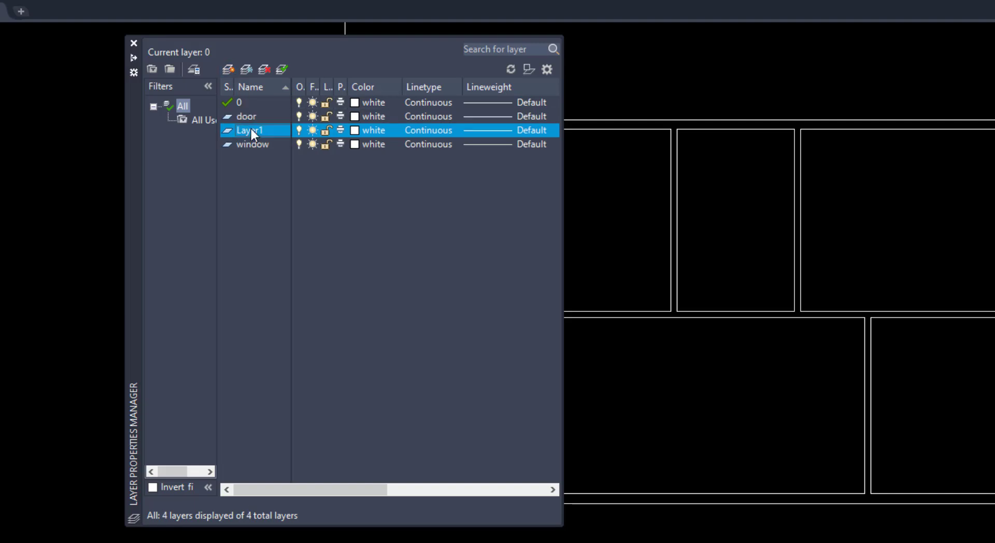
{"action": "left_click", "coordinate": [251, 129]}
{"action": "type", "text": "blocks"}
{"action": "key", "text": "Return"}
{"action": "left_click", "coordinate": [228, 69]}
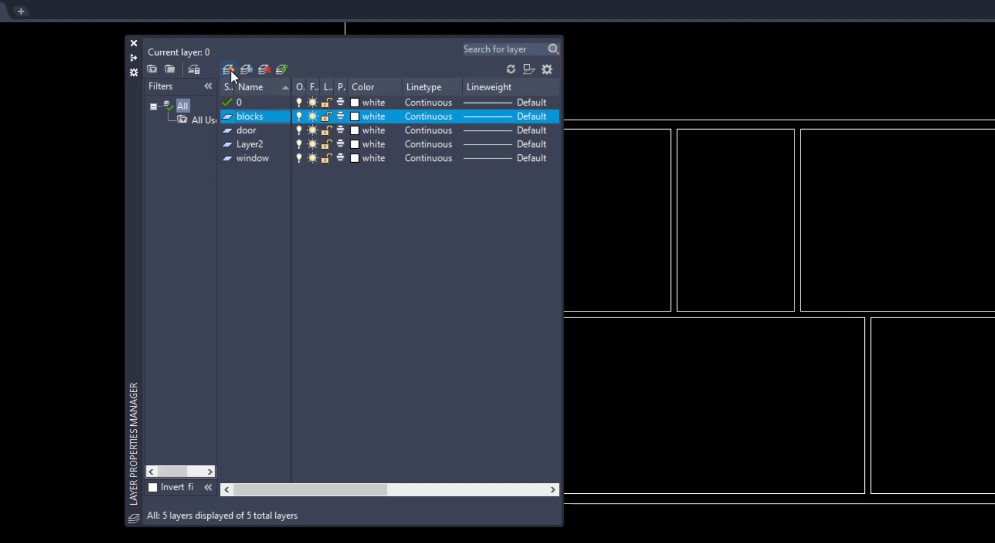
{"action": "left_click", "coordinate": [250, 145]}
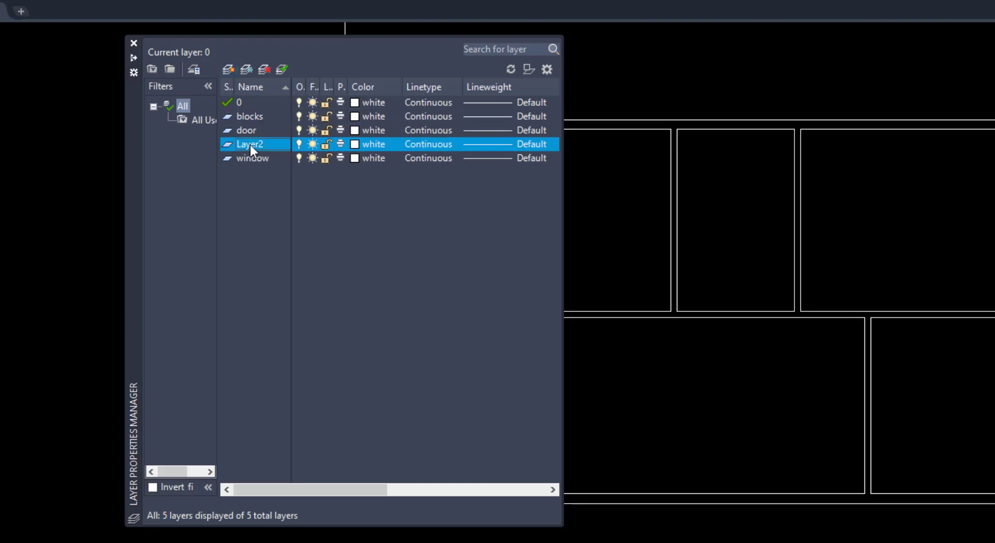
{"action": "left_click", "coordinate": [249, 145]}
{"action": "left_click", "coordinate": [267, 230]}
Add layers named text and dim to the drawing
{"action": "left_click", "coordinate": [227, 69]}
{"action": "type", "text": "text"}
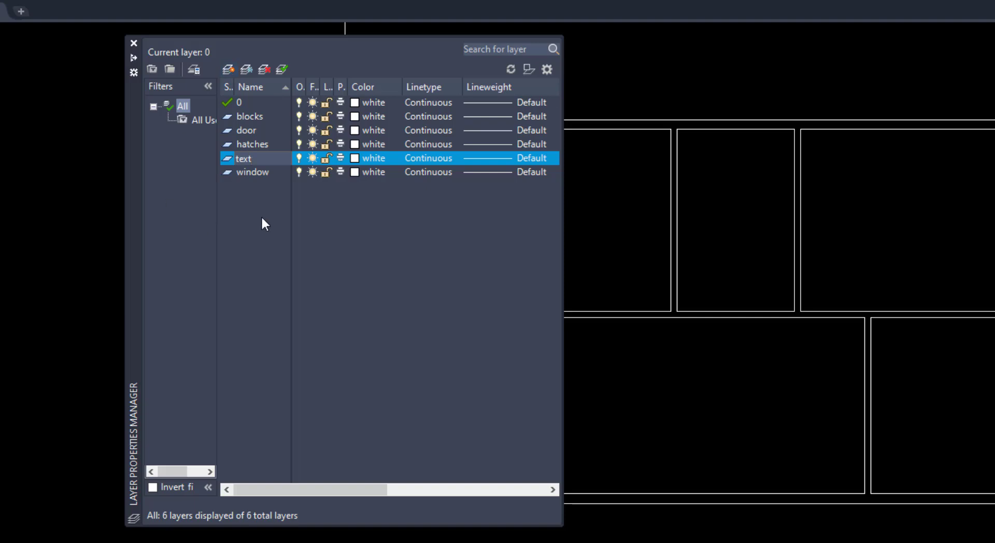
{"action": "left_click", "coordinate": [261, 216]}
{"action": "left_click", "coordinate": [228, 69]}
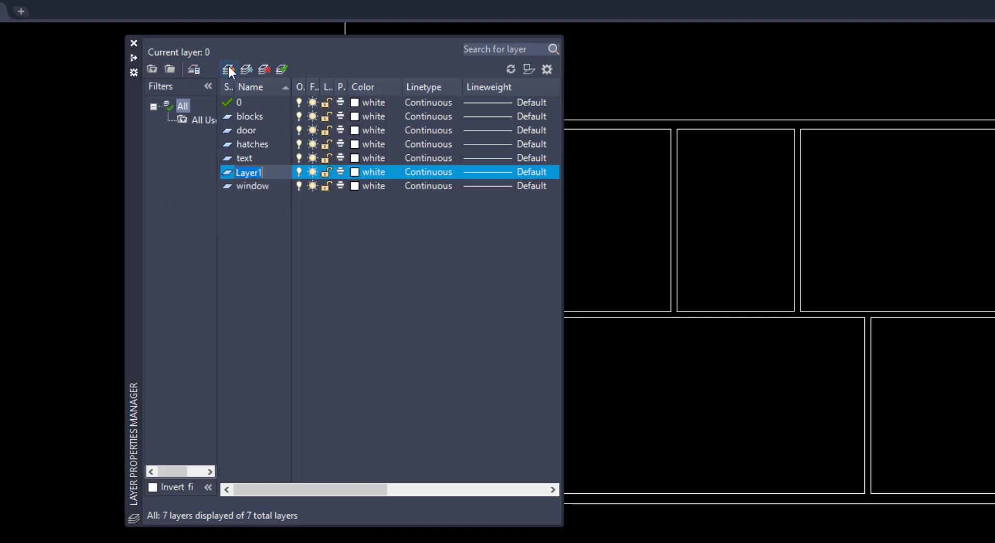
{"action": "type", "text": "dim"}
{"action": "left_click", "coordinate": [250, 250]}
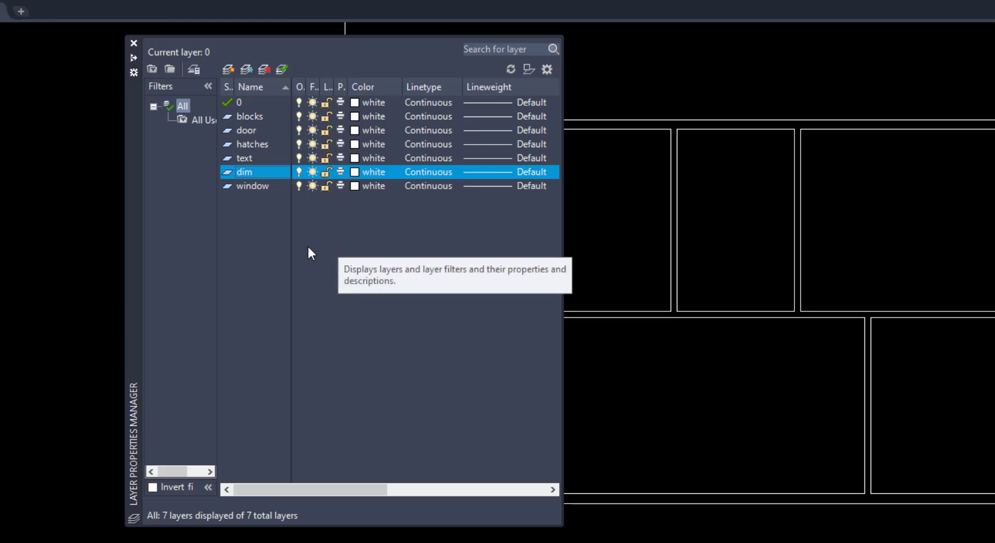
Set the blocks layer's color to cyan and the door layer's color to magenta
{"action": "left_click", "coordinate": [355, 117]}
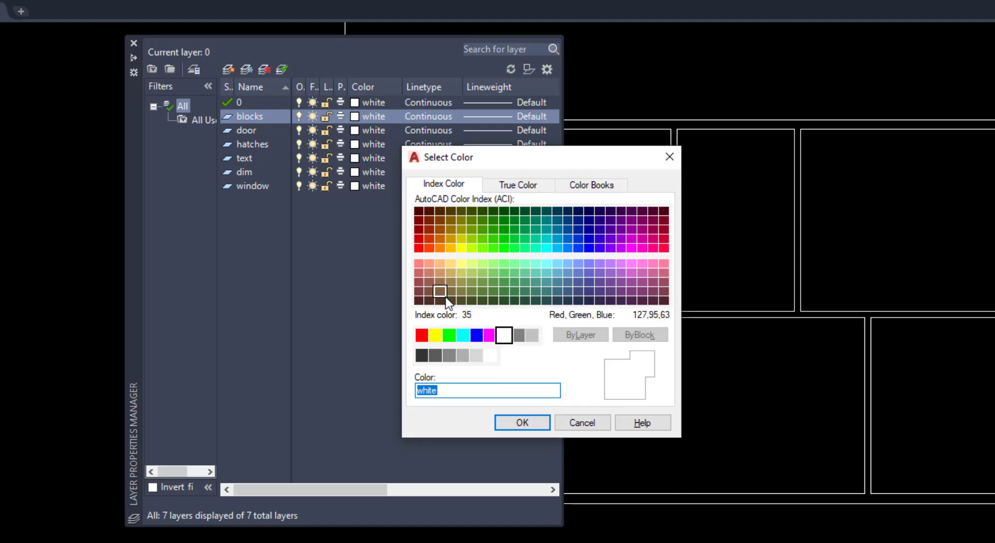
{"action": "left_click", "coordinate": [463, 335]}
{"action": "left_click", "coordinate": [518, 423]}
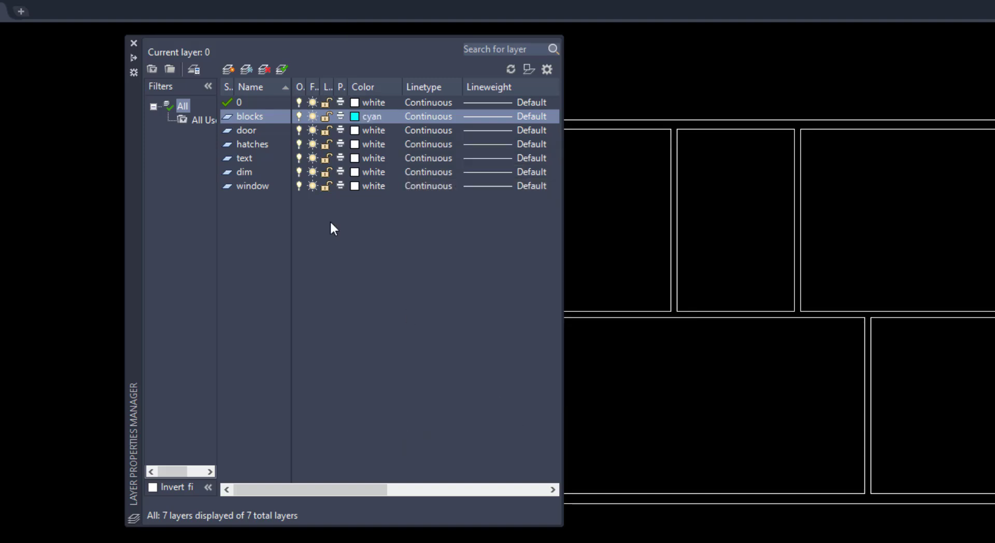
{"action": "left_click", "coordinate": [253, 130]}
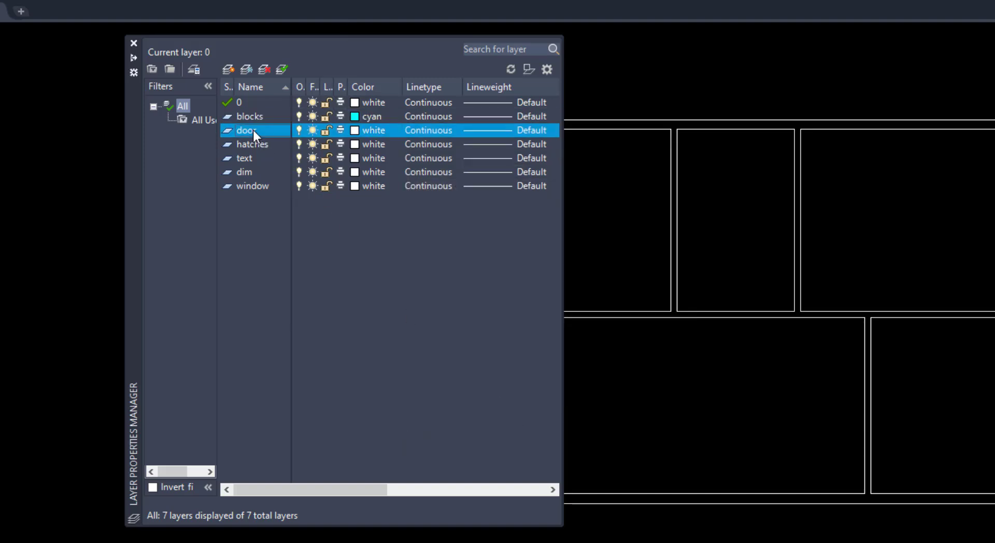
{"action": "left_click", "coordinate": [355, 130]}
{"action": "left_click", "coordinate": [490, 335]}
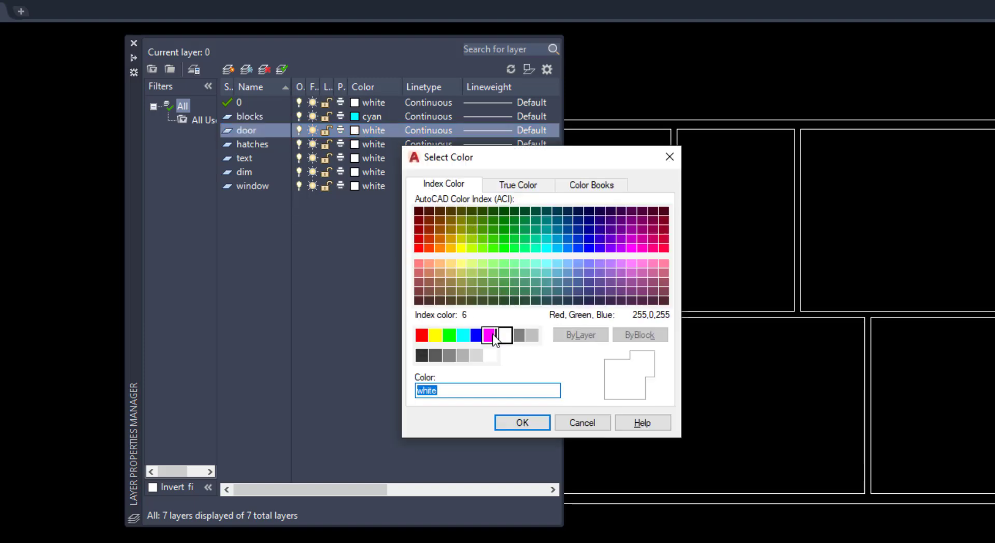
{"action": "left_click", "coordinate": [521, 423]}
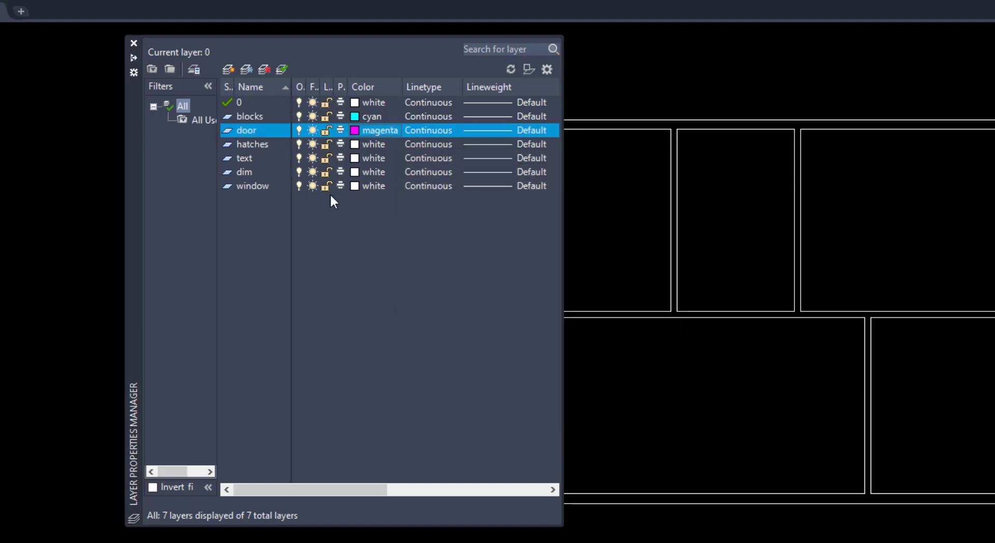
Set the hatches layer's color to green and the text layer's color to yellow
{"action": "left_click", "coordinate": [356, 147]}
{"action": "left_click", "coordinate": [356, 147]}
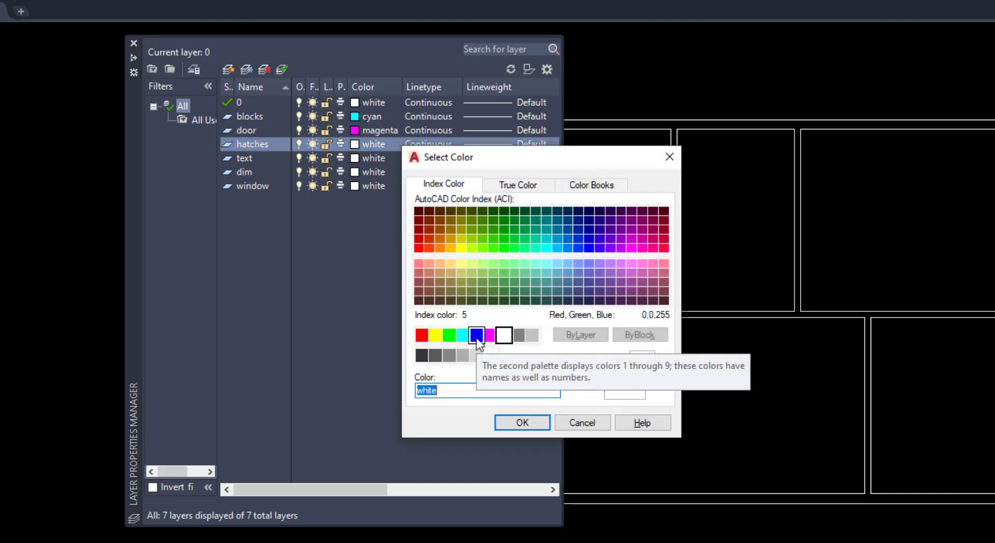
{"action": "left_click", "coordinate": [449, 335]}
{"action": "left_click", "coordinate": [511, 424]}
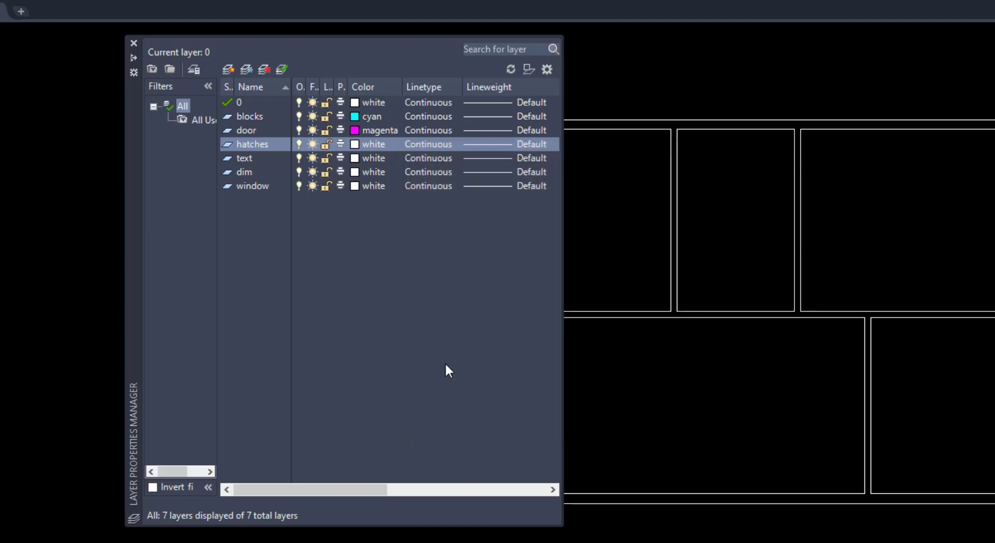
{"action": "left_click", "coordinate": [248, 160]}
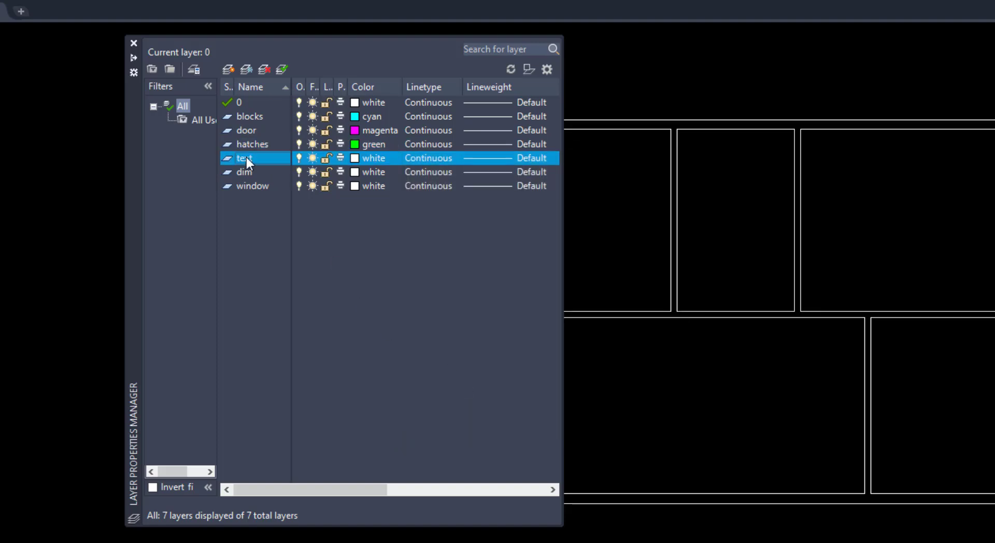
{"action": "left_click", "coordinate": [356, 157]}
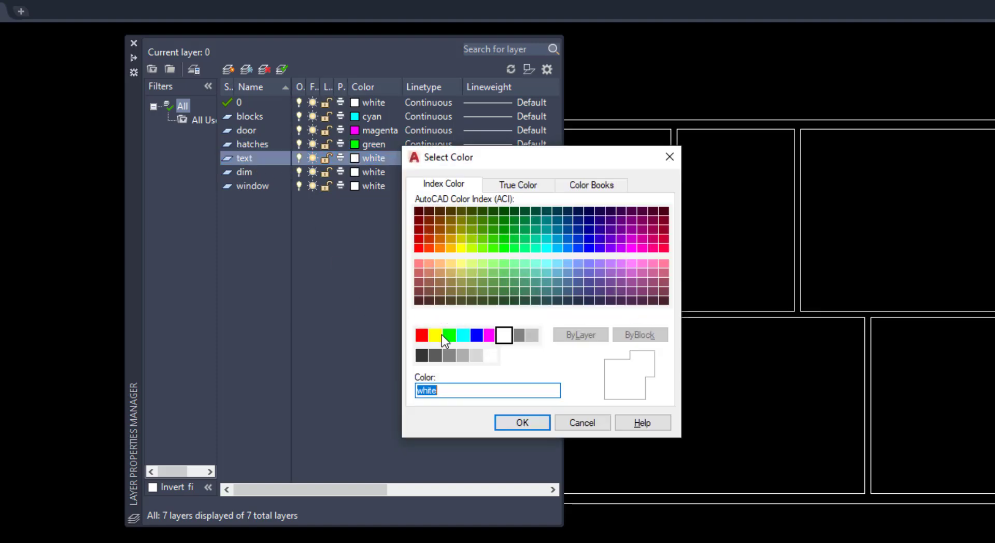
{"action": "left_click", "coordinate": [440, 334]}
{"action": "left_click", "coordinate": [528, 424]}
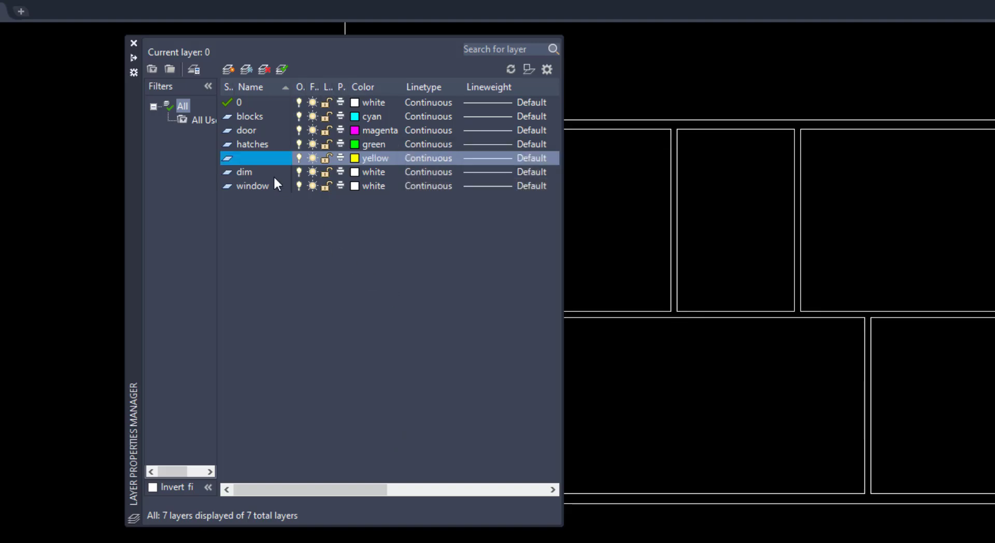
Set the dim layer's color to 253 and the window layer's color to 10, then close the layer manager
{"action": "left_click", "coordinate": [254, 171]}
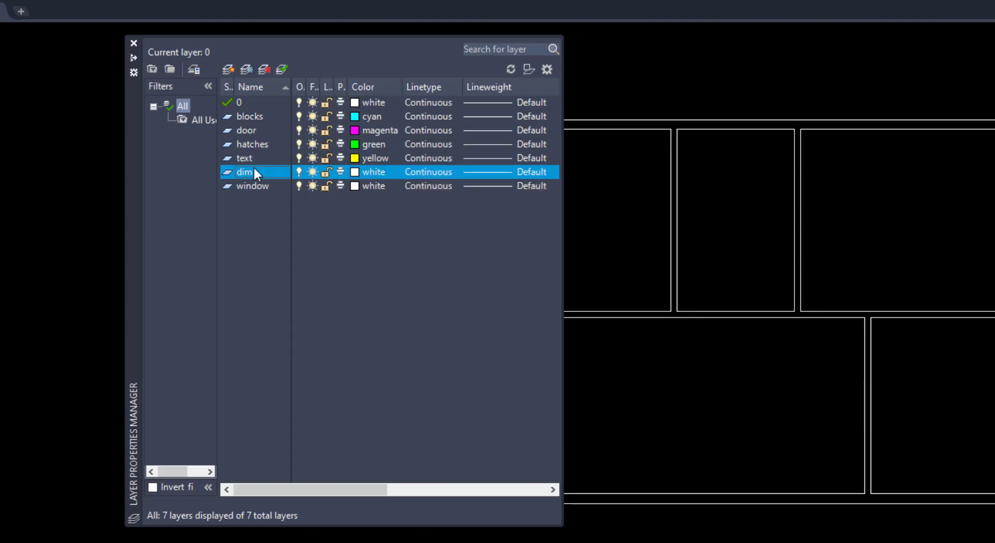
{"action": "left_click", "coordinate": [354, 172]}
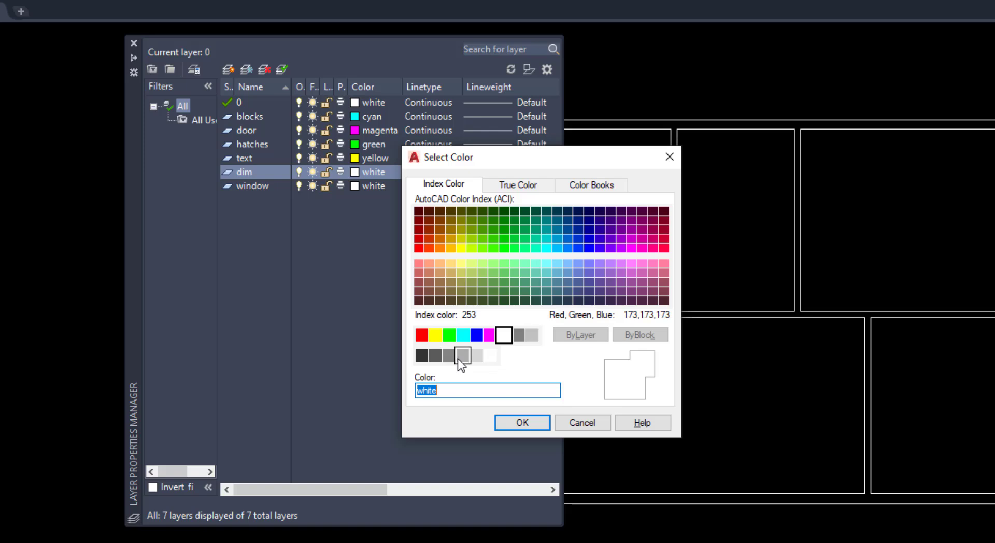
{"action": "left_click", "coordinate": [459, 357]}
{"action": "left_click", "coordinate": [513, 423]}
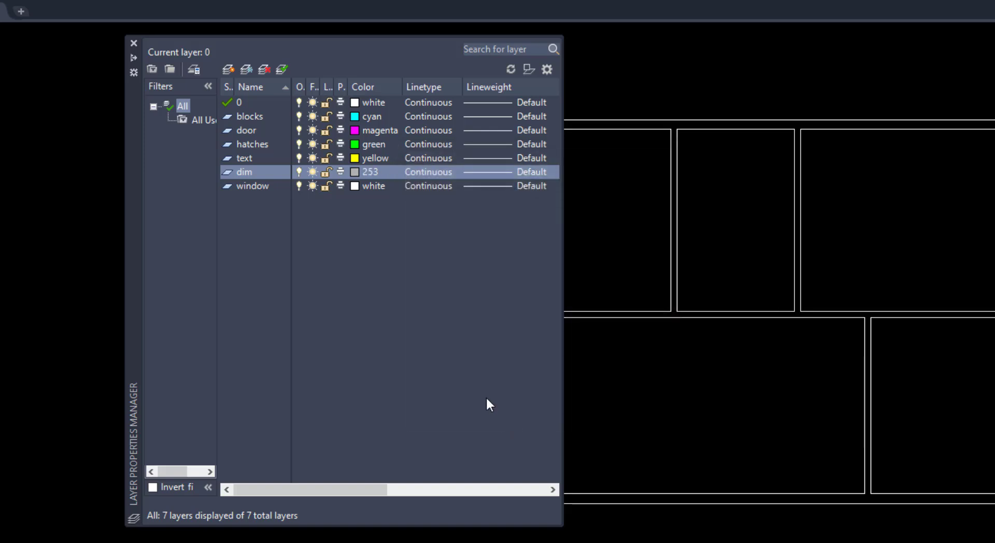
{"action": "left_click", "coordinate": [354, 186]}
{"action": "left_click", "coordinate": [354, 186]}
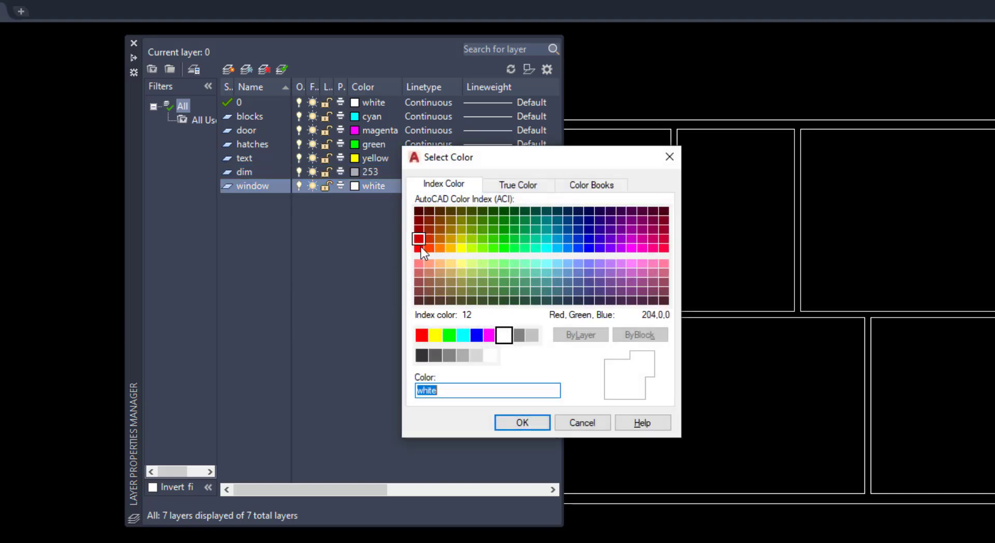
{"action": "left_click", "coordinate": [419, 247]}
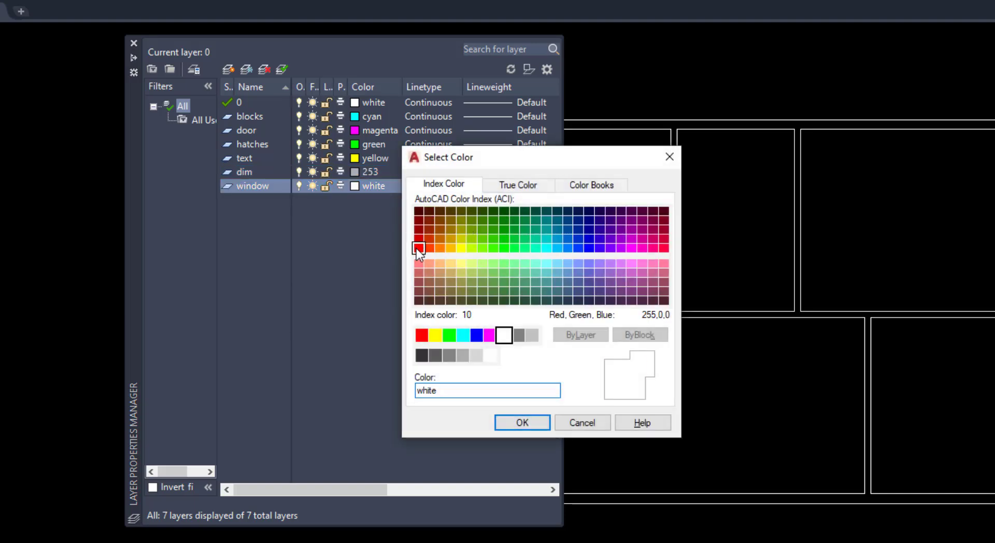
{"action": "left_click", "coordinate": [517, 424]}
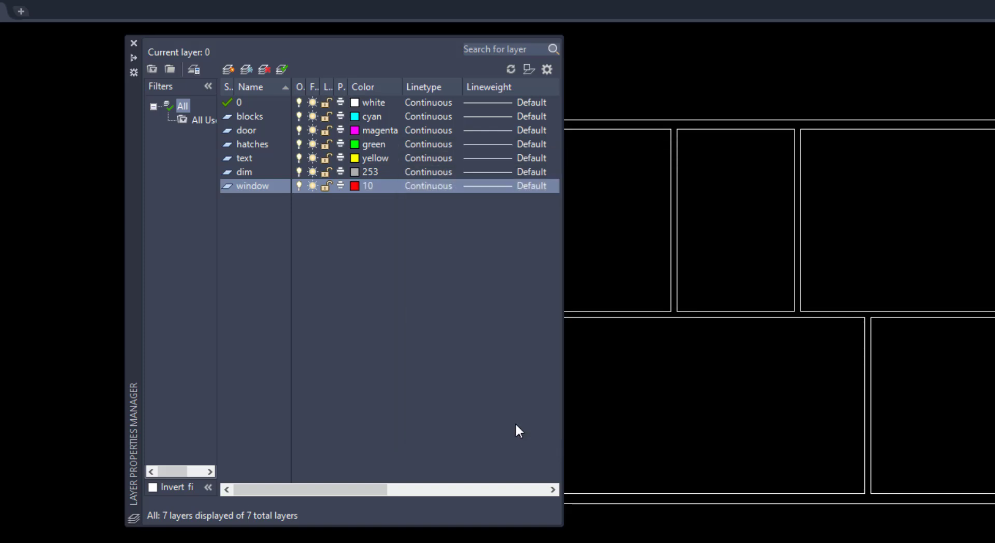
{"action": "left_click", "coordinate": [134, 42]}
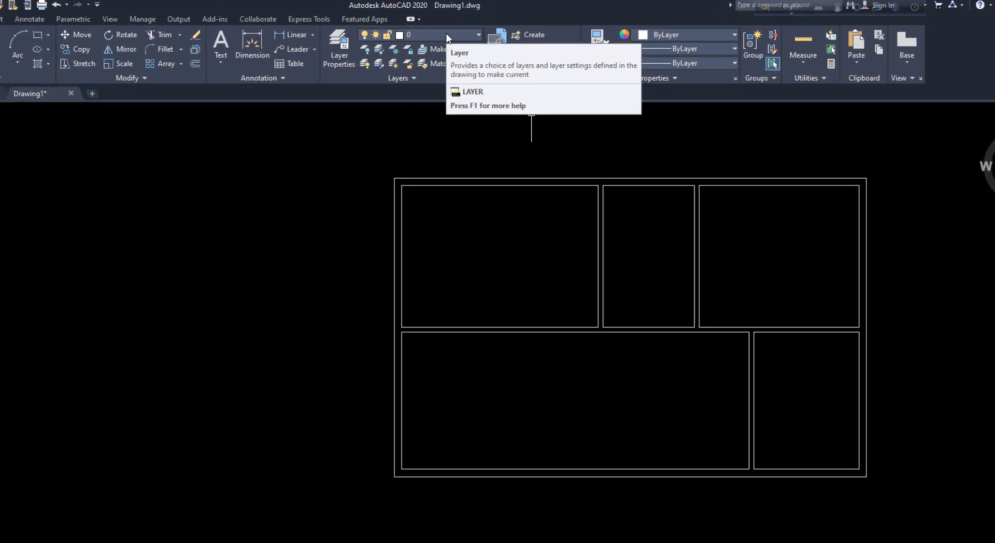
Make the door layer current and draw a door leaf rectangle 3" wide and 3' high in the empty space beside the floor plan
{"action": "left_click", "coordinate": [445, 34]}
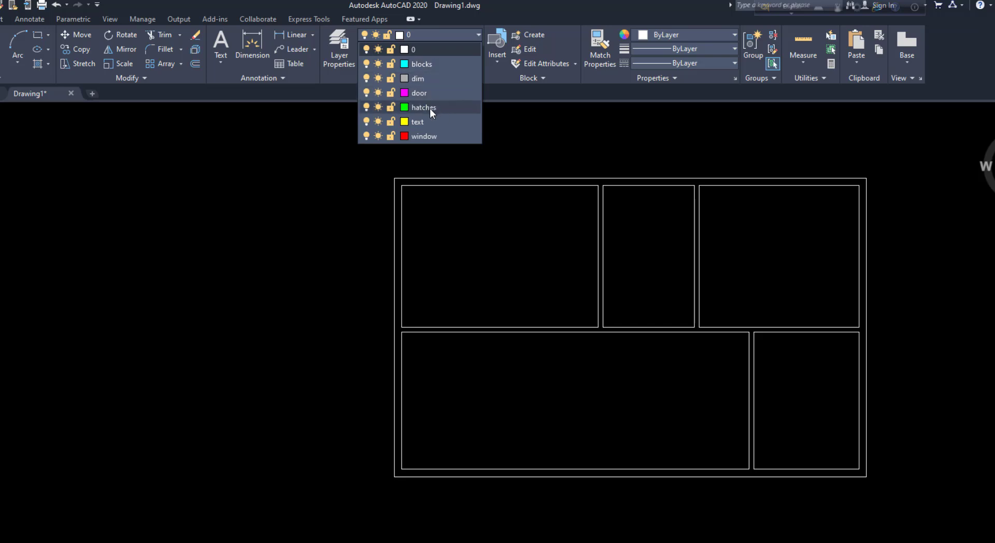
{"action": "left_click", "coordinate": [433, 94]}
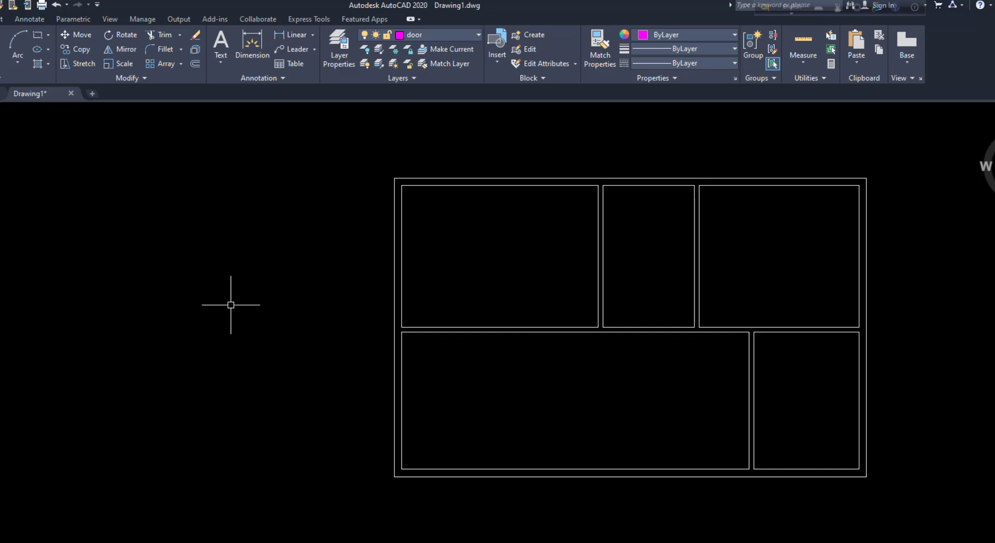
{"action": "type", "text": "rec"}
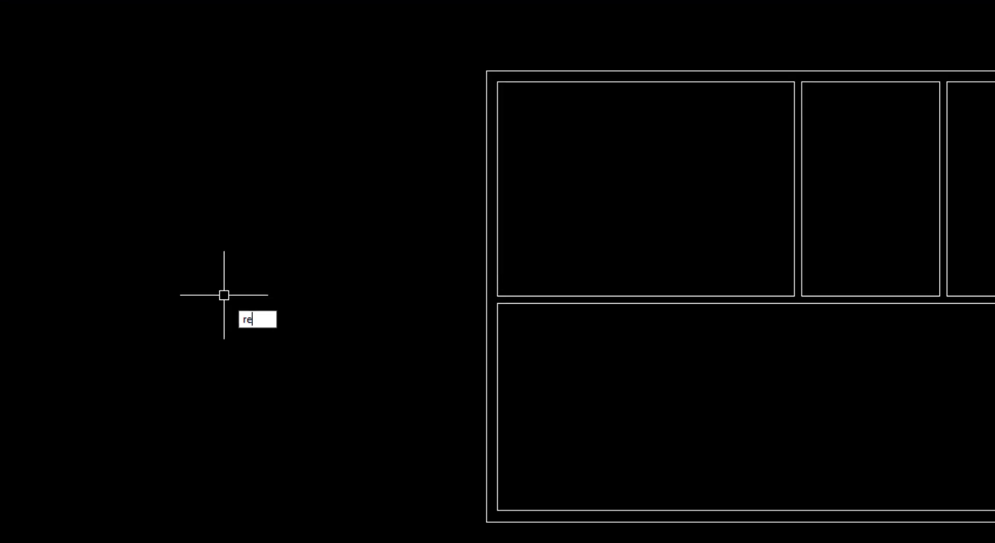
{"action": "key", "text": "Return"}
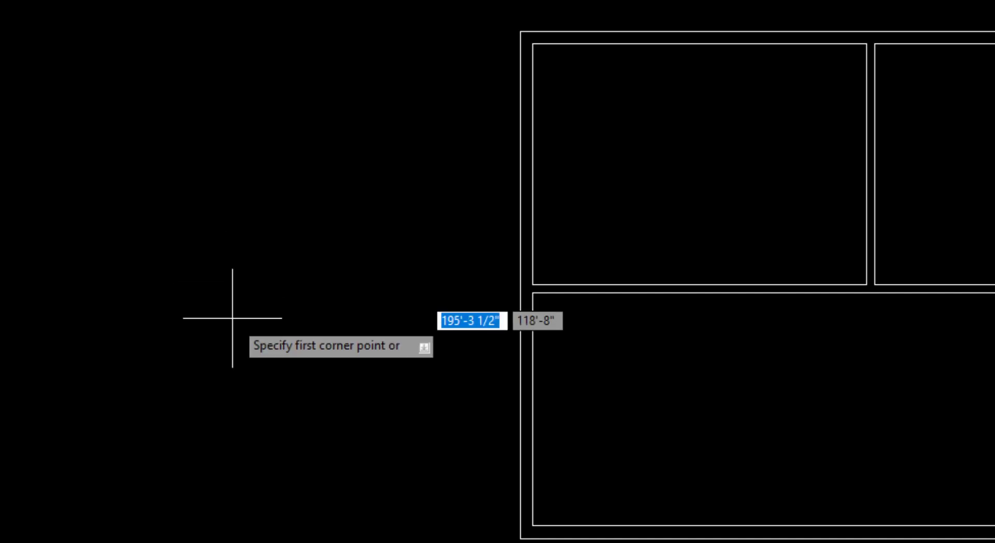
{"action": "scroll", "coordinate": [231, 352], "scroll_direction": "up", "scroll_amount": 2}
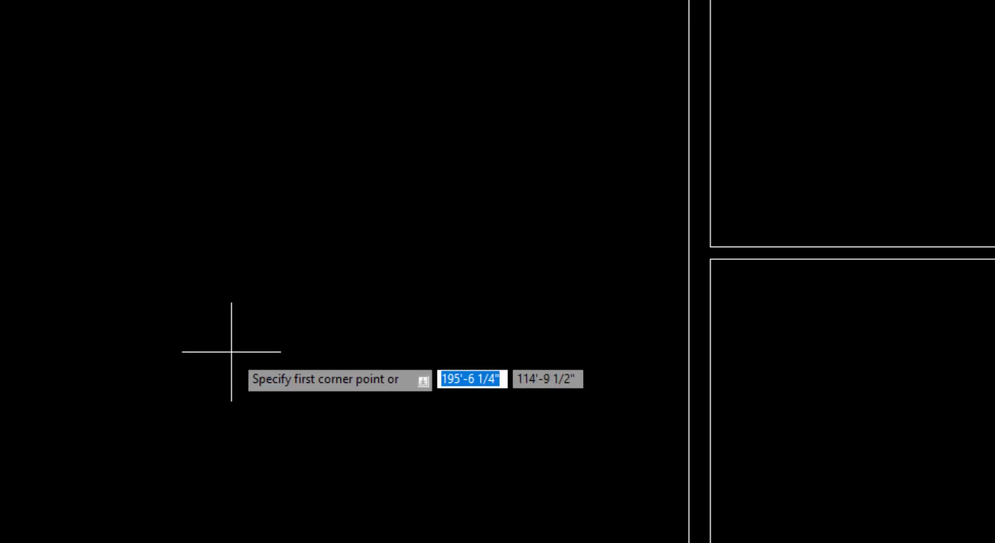
{"action": "left_click", "coordinate": [250, 321]}
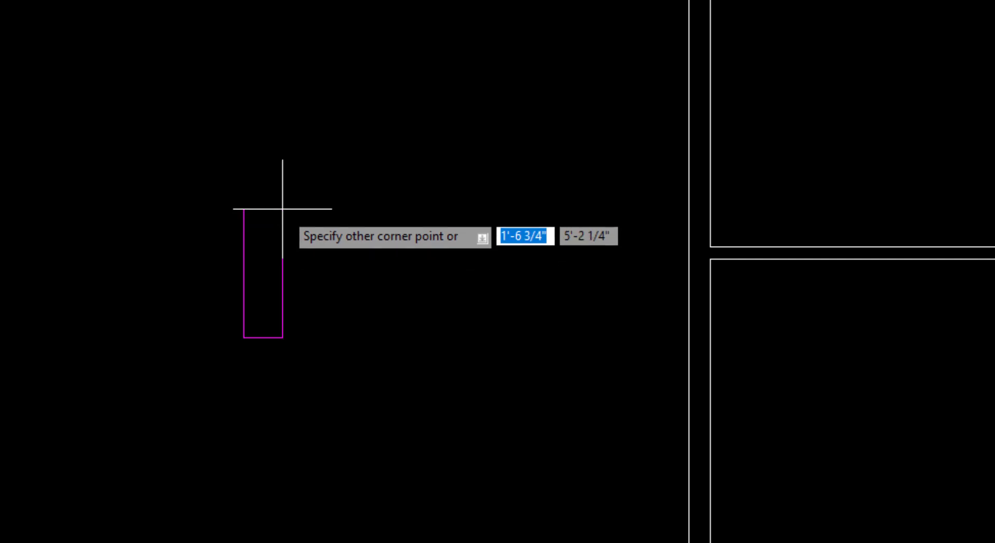
{"action": "type", "text": "3"}
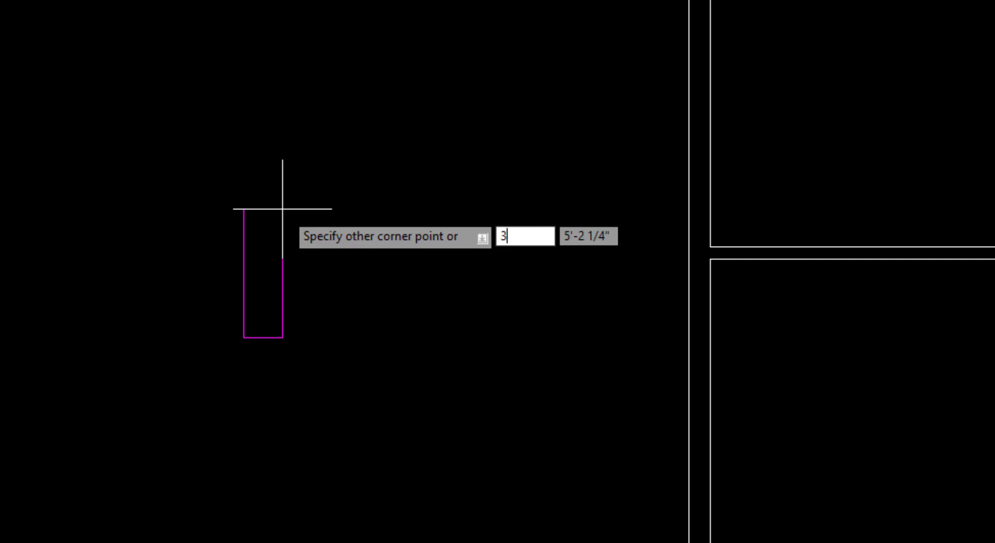
{"action": "key", "text": "Tab"}
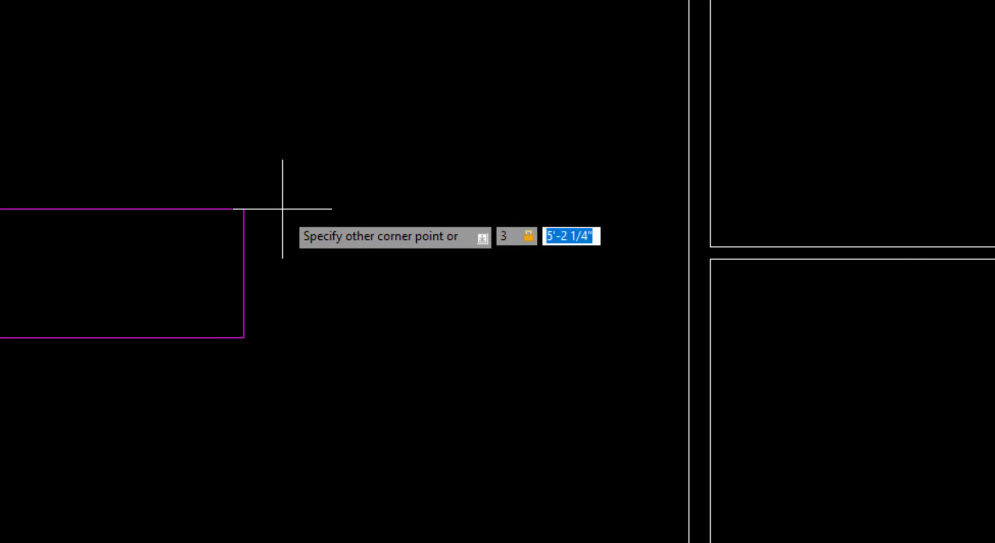
{"action": "type", "text": "3"}
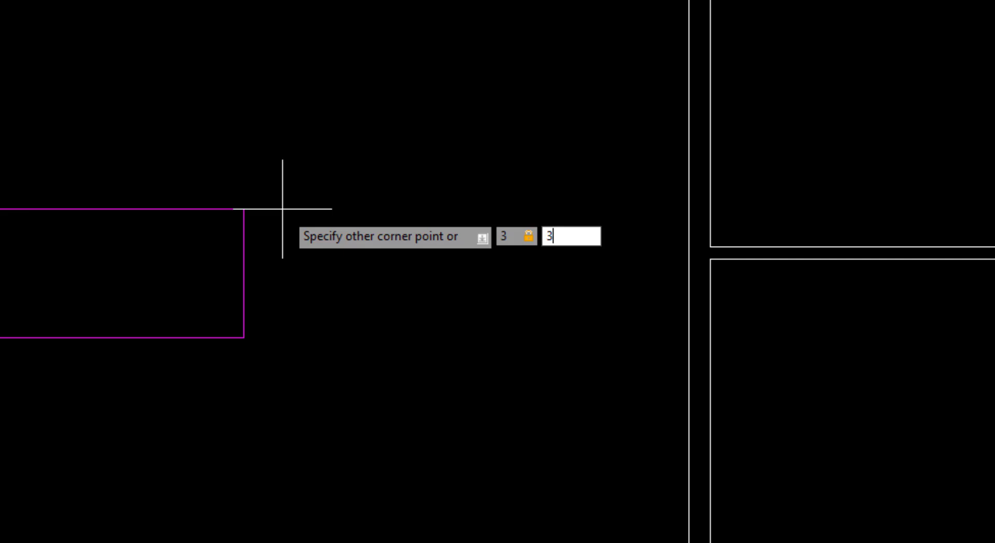
{"action": "type", "text": "'"}
{"action": "key", "text": "Return"}
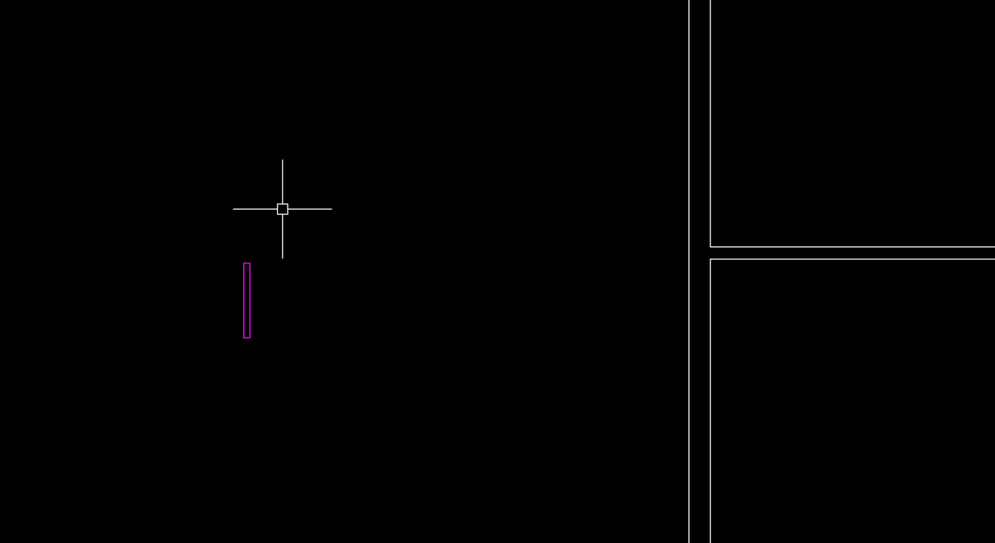
Draw a door jamb rectangle 3" wide and 6" high beside the lower end of the door leaf
{"action": "scroll", "coordinate": [240, 313], "scroll_direction": "up", "scroll_amount": 4}
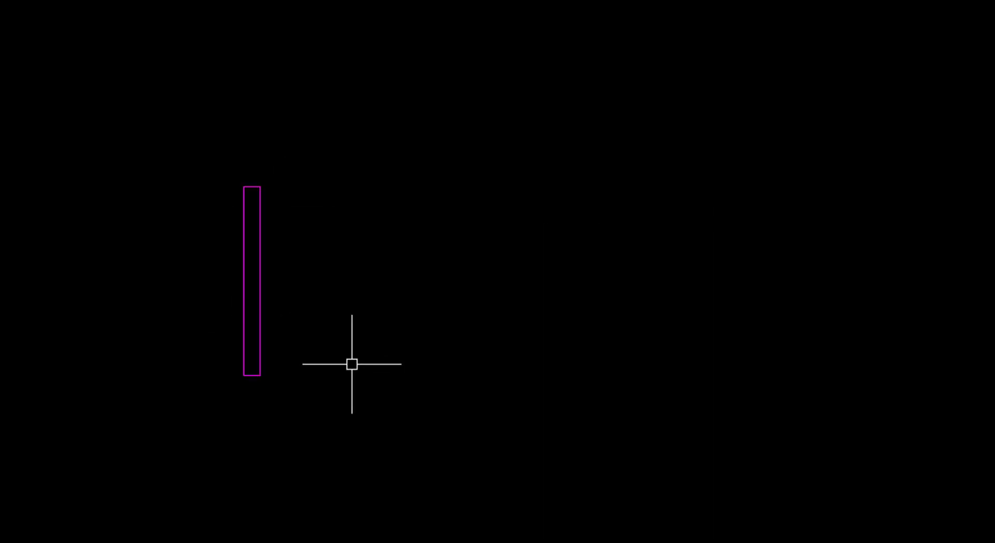
{"action": "type", "text": "rec"}
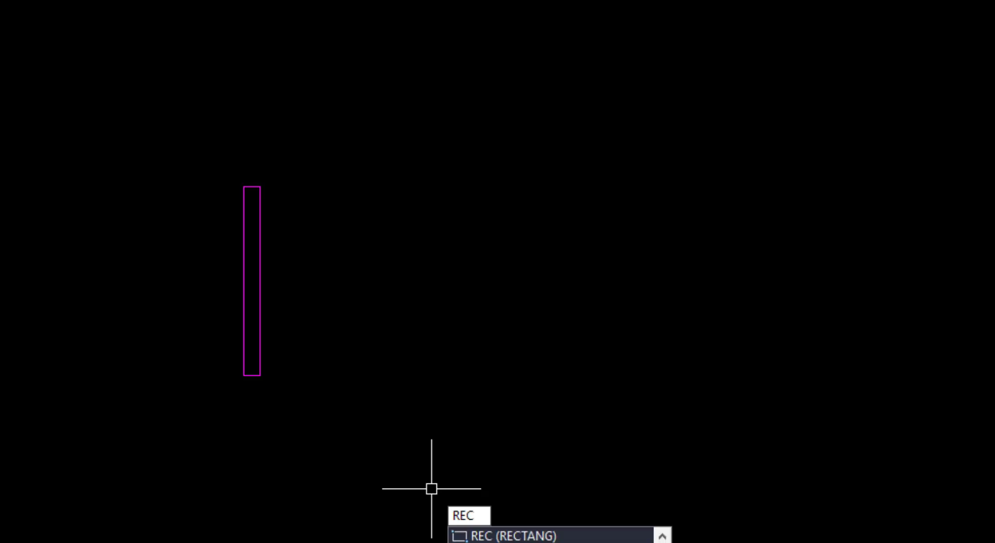
{"action": "key", "text": "Return"}
{"action": "left_click", "coordinate": [369, 425]}
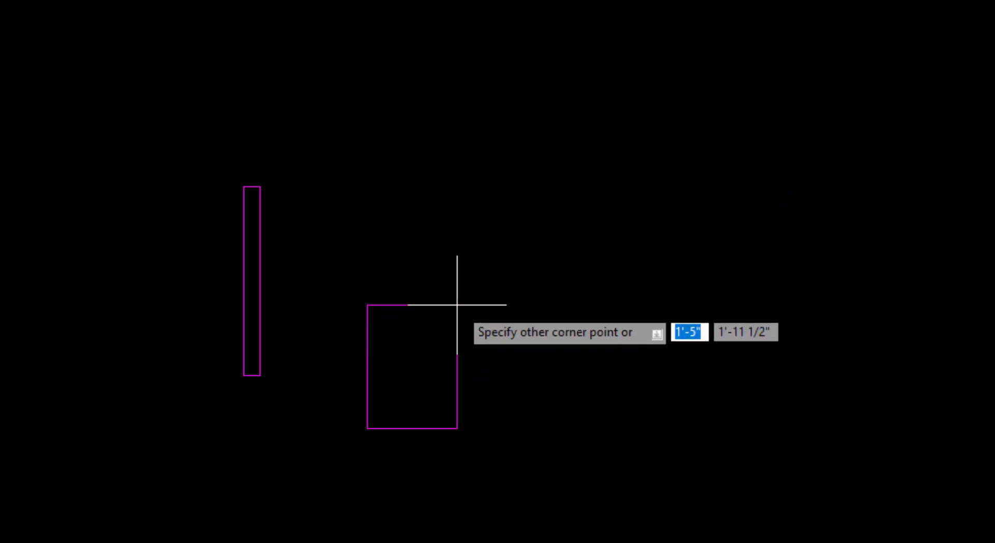
{"action": "type", "text": "3"}
{"action": "key", "text": "Tab"}
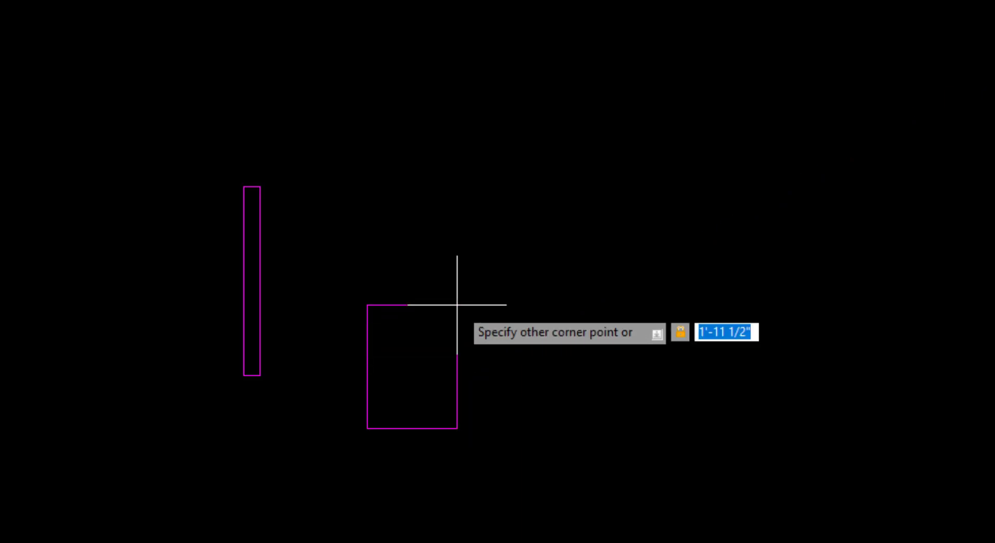
{"action": "type", "text": "6"}
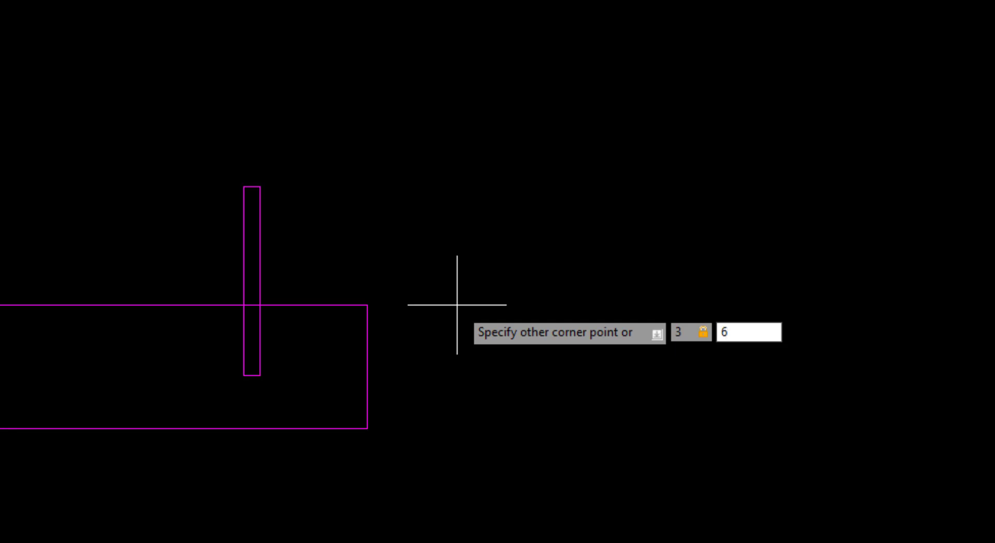
{"action": "key", "text": "Return"}
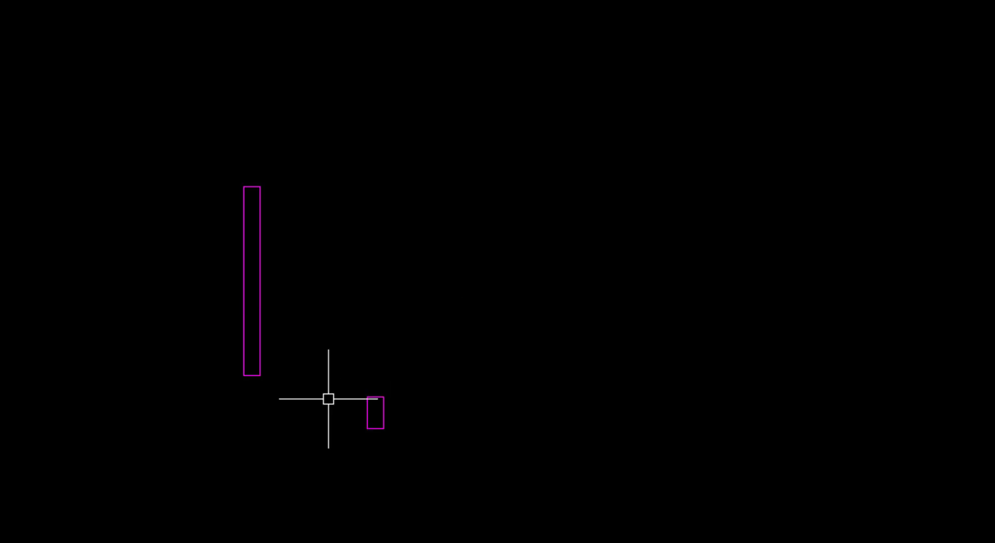
Move the small jamb rectangle by its upper-left corner onto the lower-right corner of the door leaf
{"action": "type", "text": "M"}
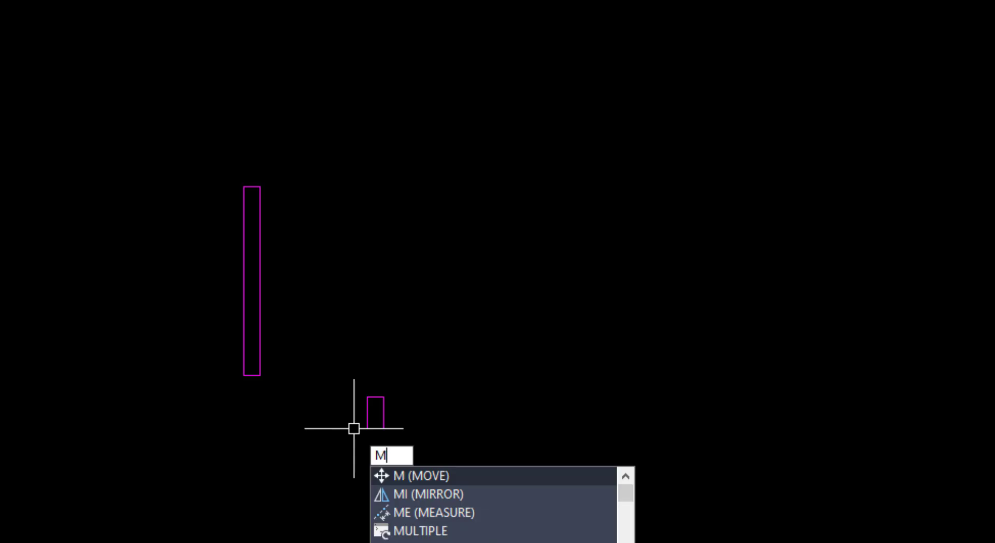
{"action": "key", "text": "Return"}
{"action": "left_click", "coordinate": [377, 425]}
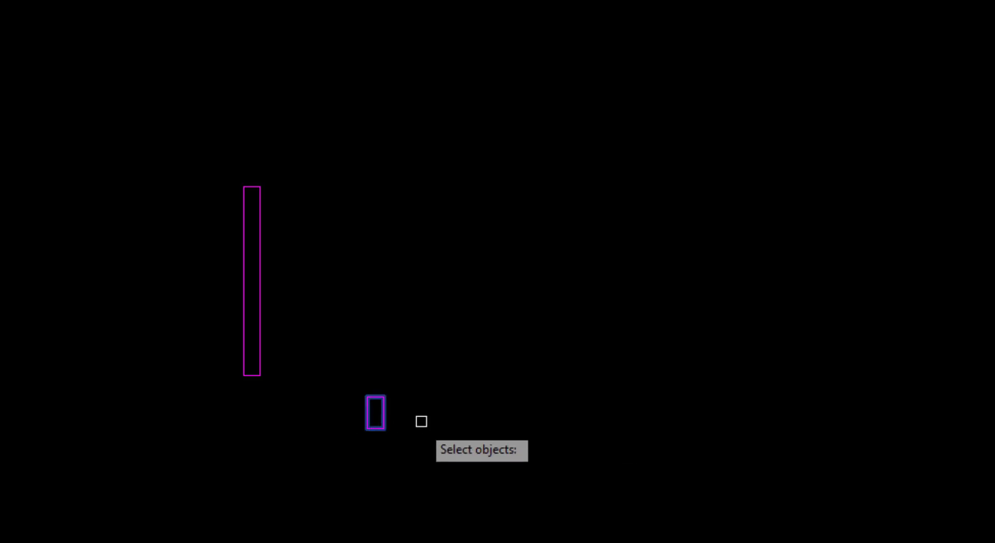
{"action": "key", "text": "Return"}
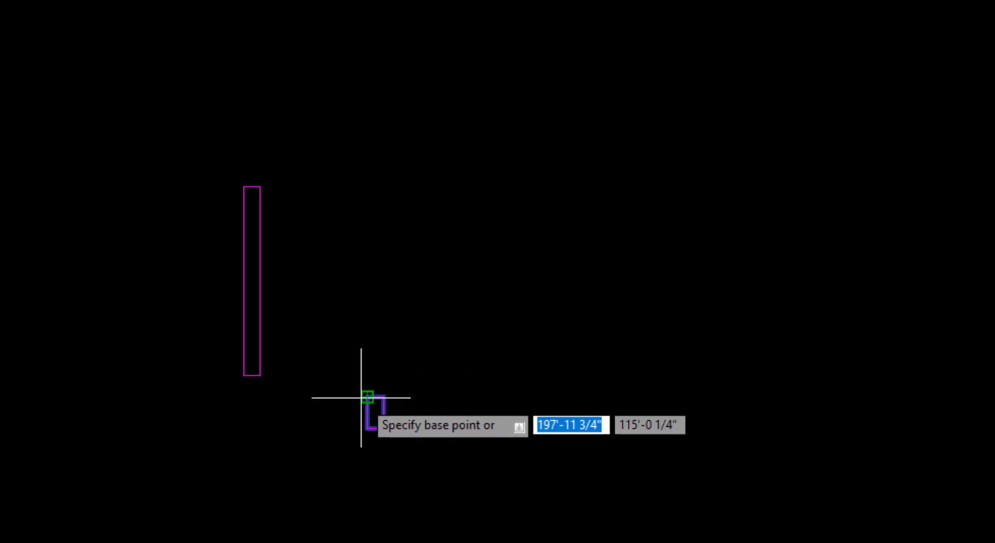
{"action": "left_click", "coordinate": [360, 397]}
{"action": "left_click", "coordinate": [259, 375]}
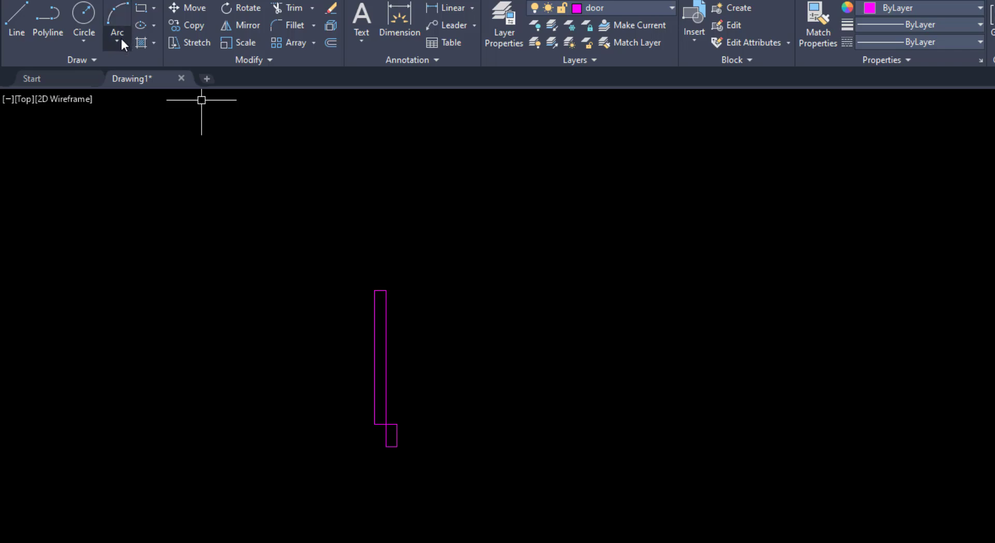
Draw a Center, Start, End swing arc from the leaf's lower-left corner, starting at its upper-left corner and ending at 180°
{"action": "left_click", "coordinate": [118, 39]}
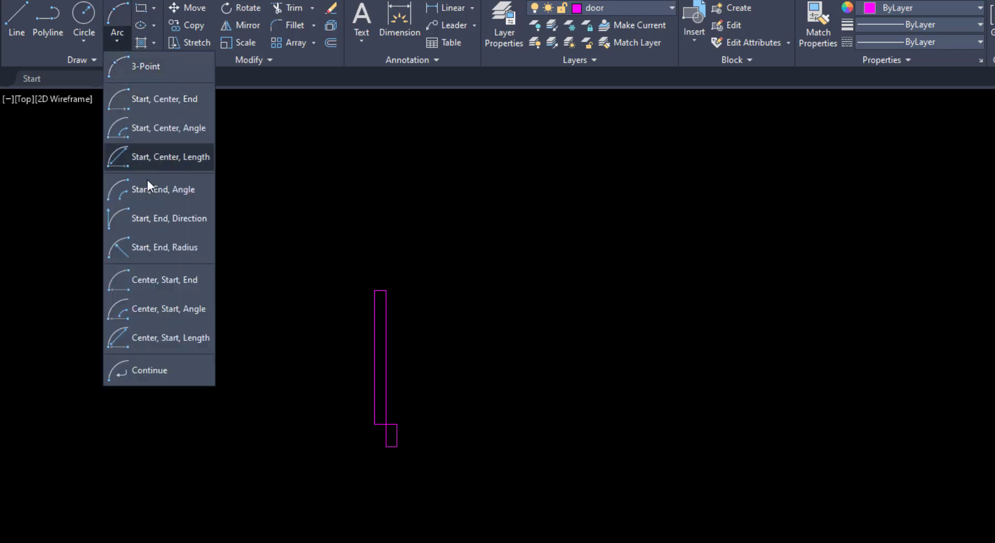
{"action": "left_click", "coordinate": [163, 278]}
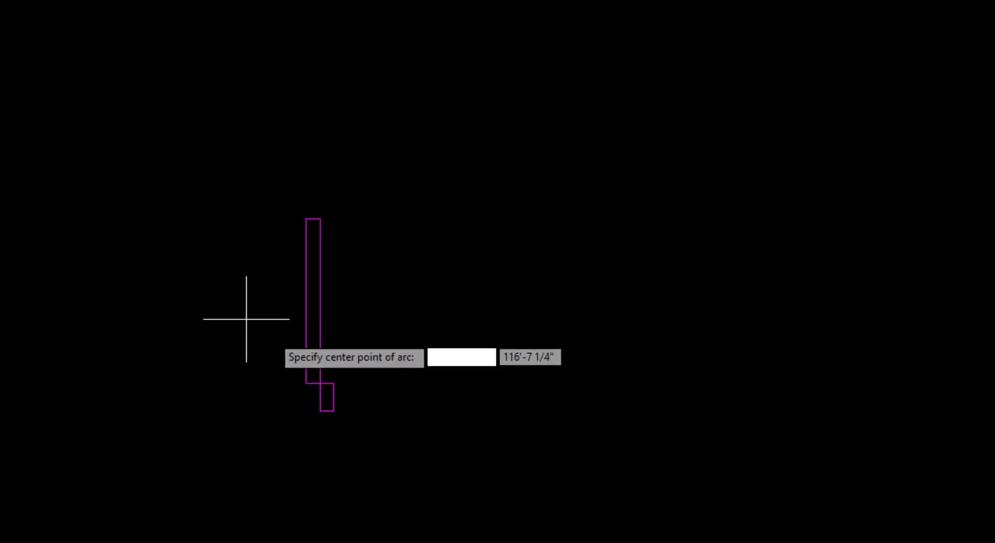
{"action": "left_click", "coordinate": [306, 383]}
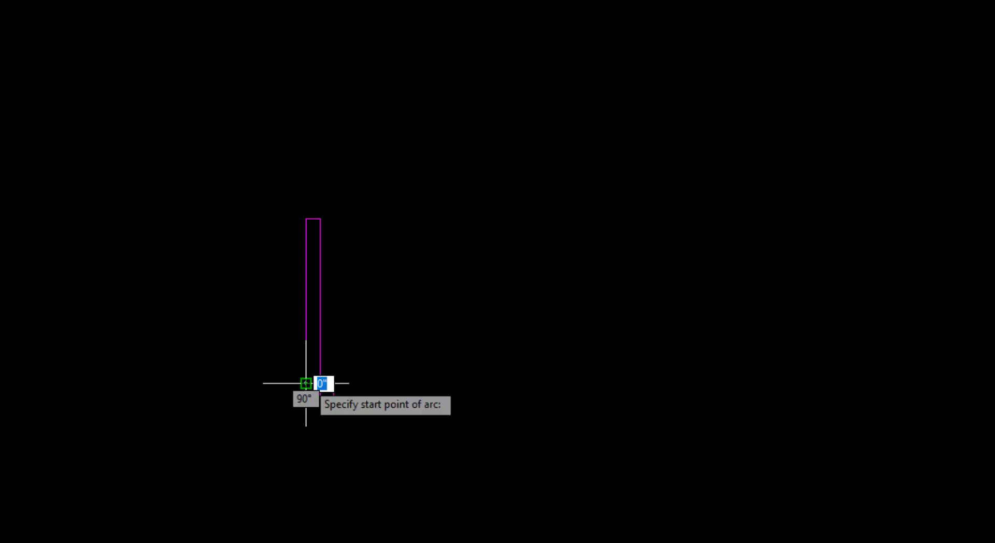
{"action": "left_click", "coordinate": [306, 218]}
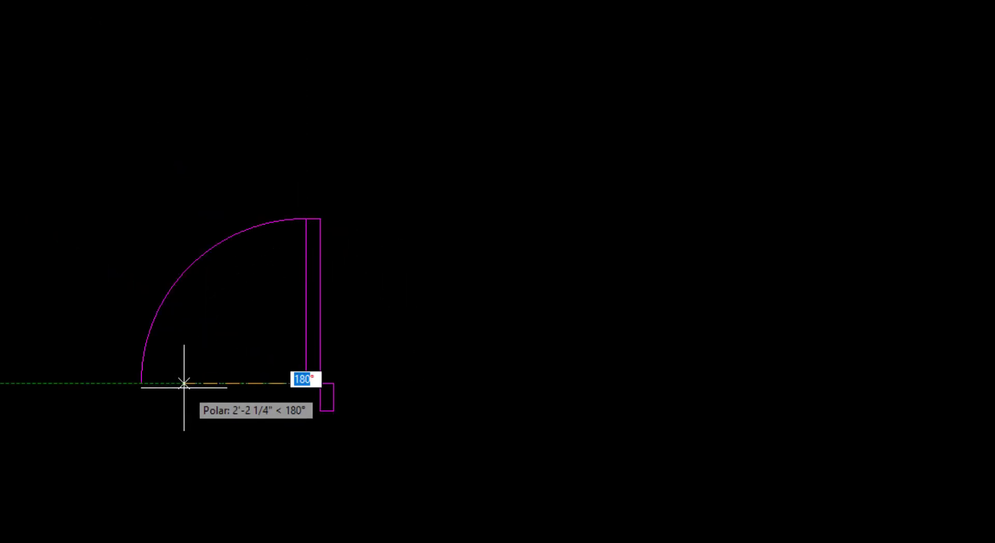
{"action": "left_click", "coordinate": [173, 382]}
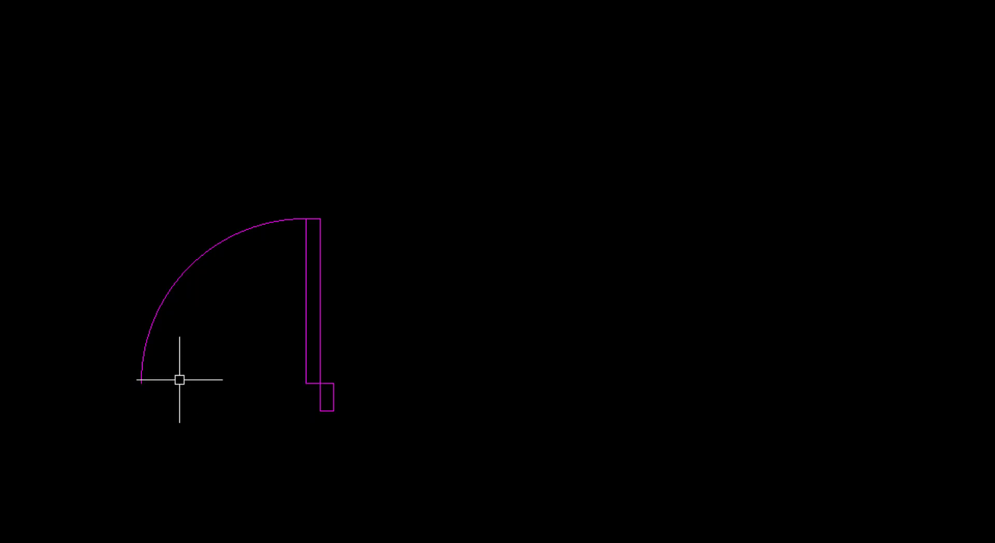
Copy the jamb rectangle from its upper-right corner to the free lower end of the swing arc
{"action": "scroll", "coordinate": [720, 221], "scroll_direction": "down", "scroll_amount": 2}
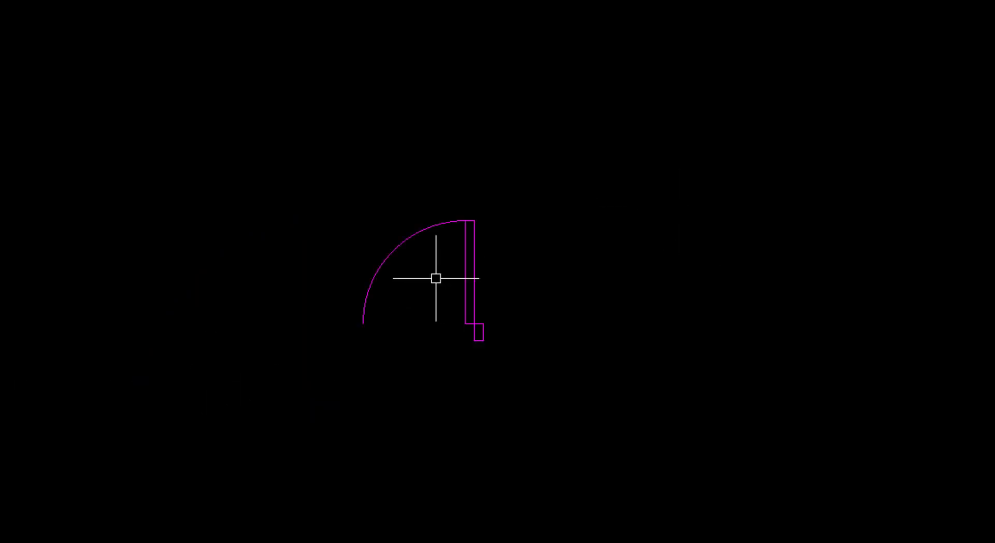
{"action": "type", "text": "co"}
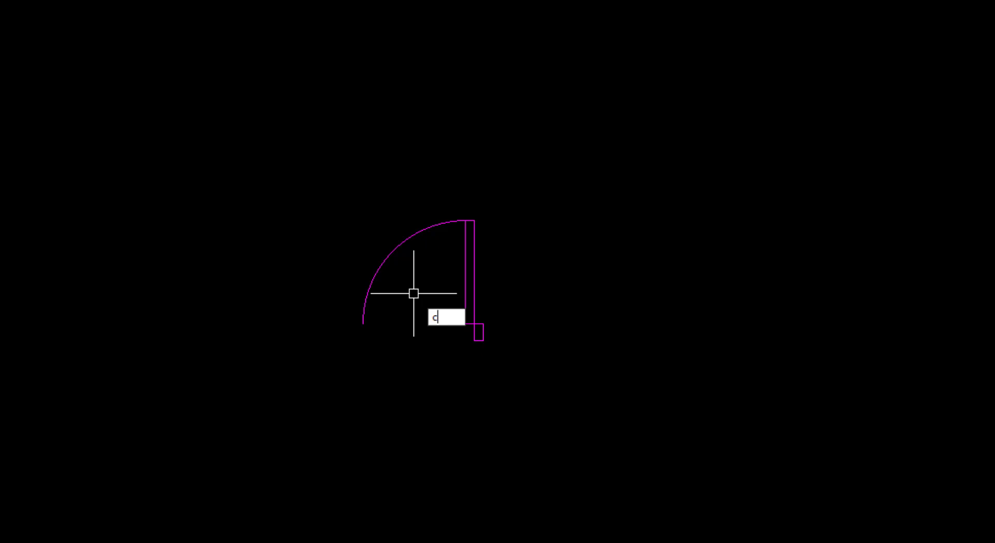
{"action": "key", "text": "Return"}
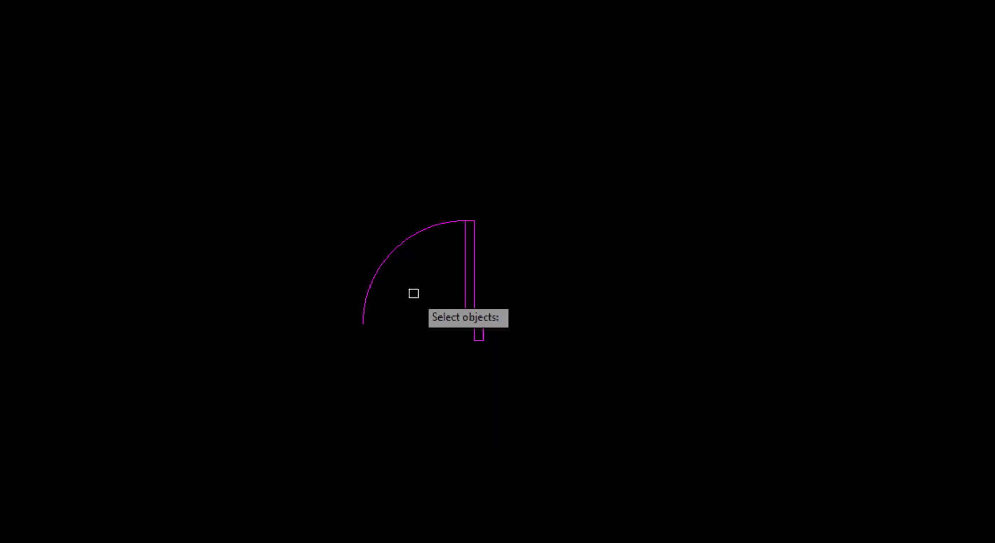
{"action": "left_click", "coordinate": [479, 340]}
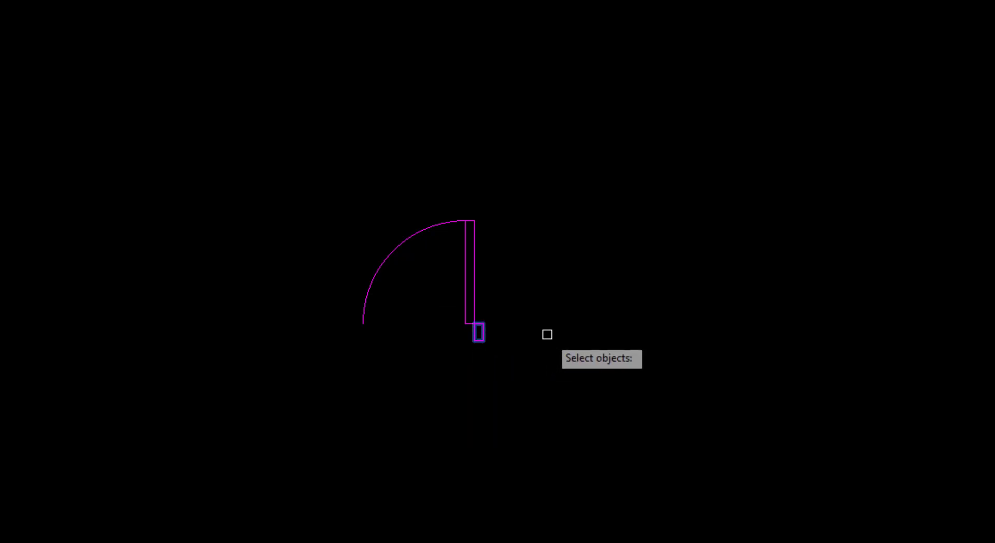
{"action": "key", "text": "Return"}
{"action": "scroll", "coordinate": [455, 328], "scroll_direction": "up", "scroll_amount": 4}
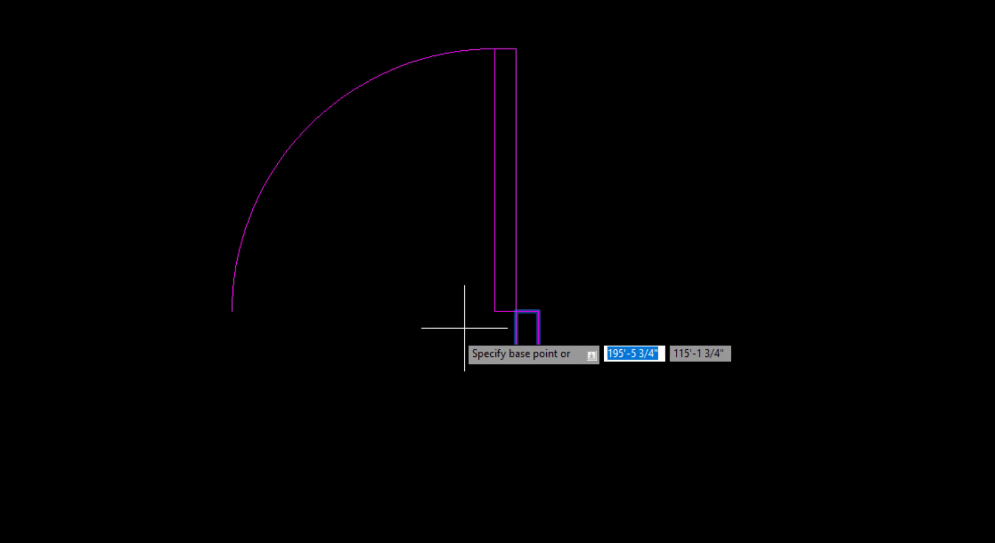
{"action": "left_click", "coordinate": [539, 311]}
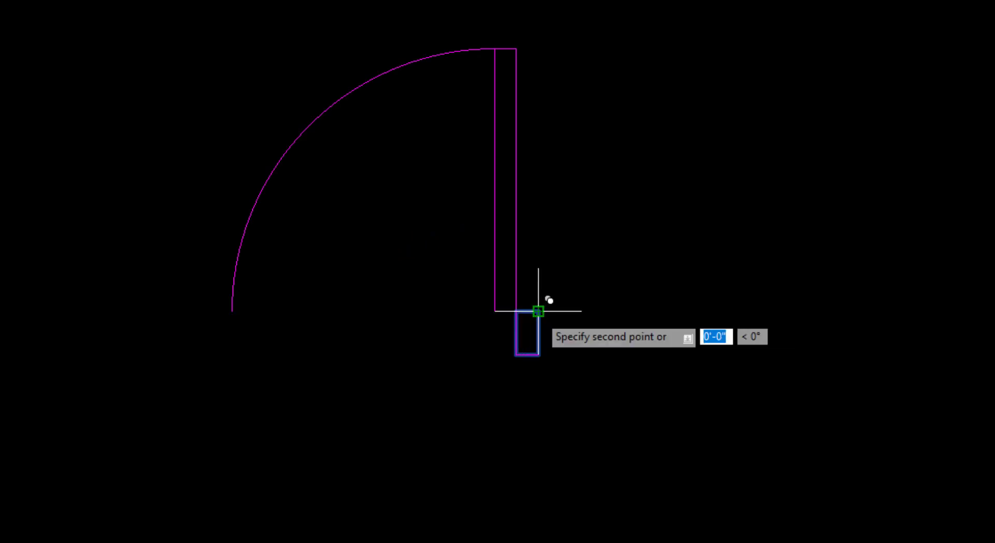
{"action": "left_click", "coordinate": [232, 311]}
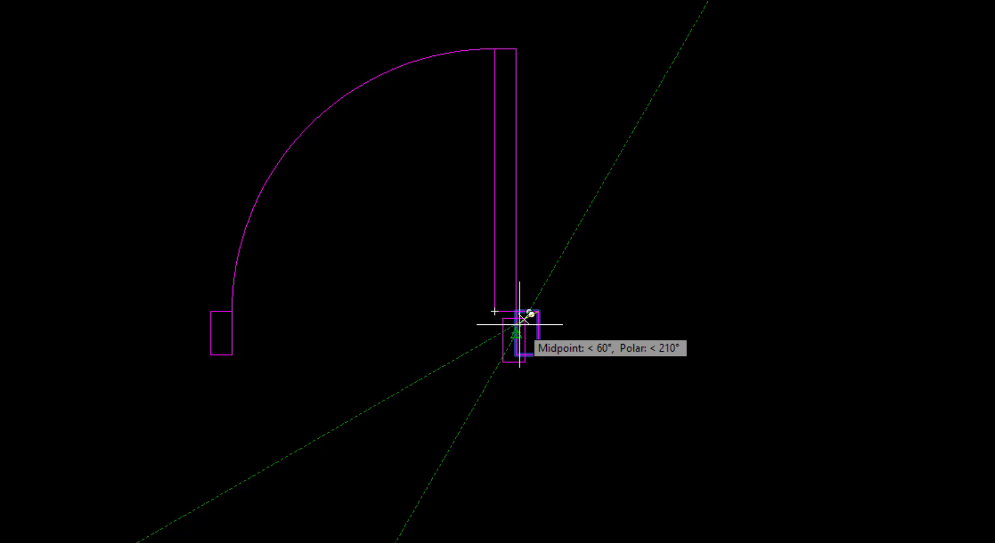
{"action": "key", "text": "Return"}
Copy the complete single door symbol horizontally at 180° into the empty space to its left
{"action": "scroll", "coordinate": [766, 294], "scroll_direction": "down", "scroll_amount": 3}
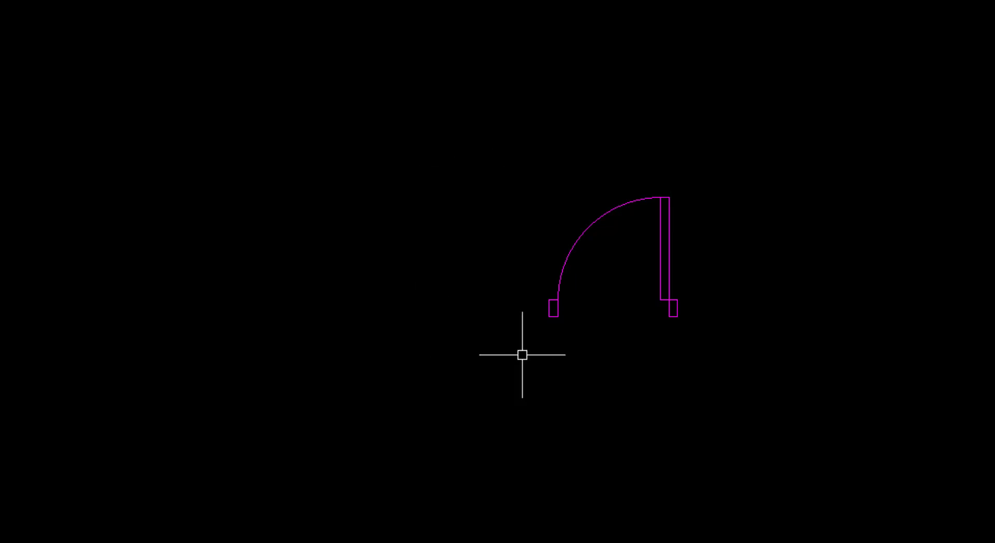
{"action": "type", "text": "co"}
{"action": "key", "text": "Return"}
{"action": "left_click", "coordinate": [770, 148]}
{"action": "left_click", "coordinate": [456, 371]}
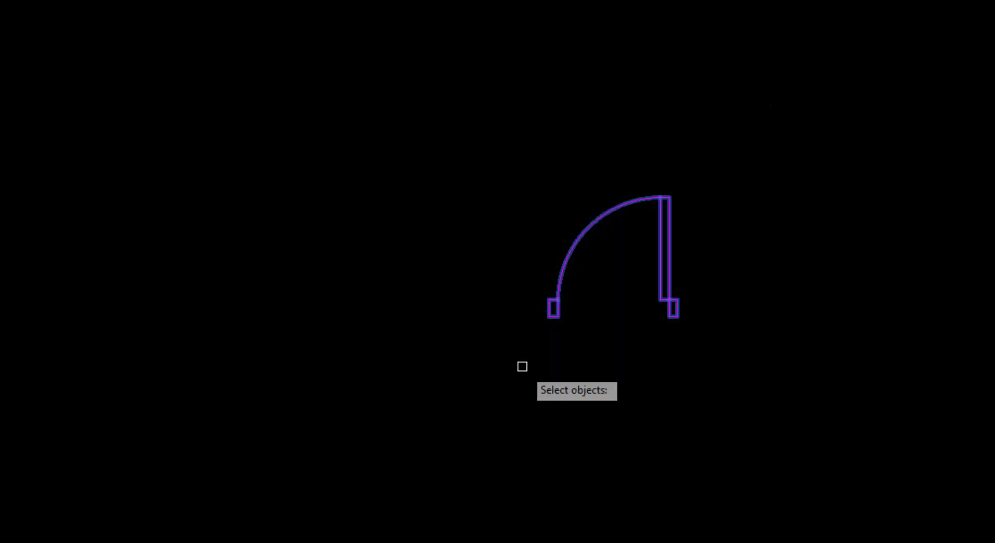
{"action": "key", "text": "Return"}
{"action": "left_click", "coordinate": [574, 387]}
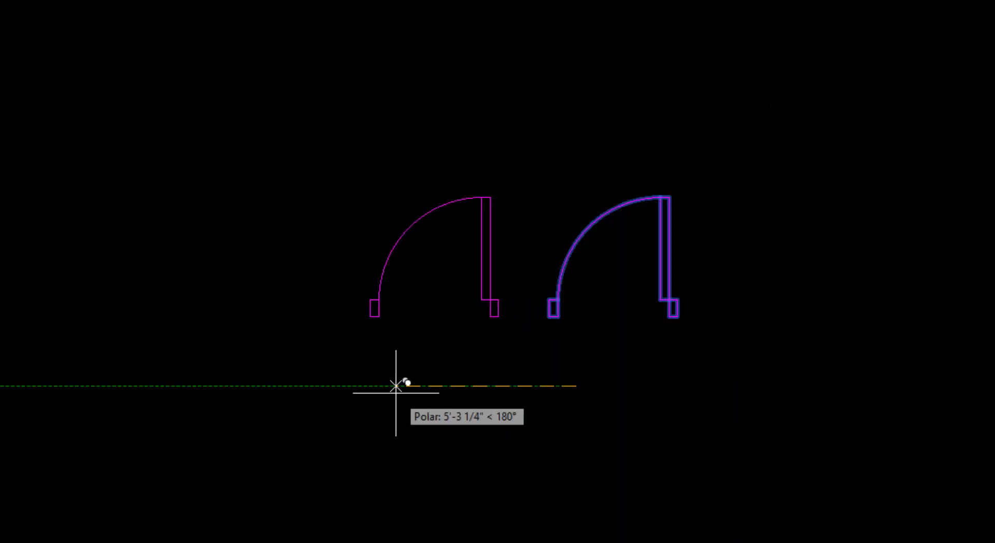
{"action": "left_click", "coordinate": [363, 386]}
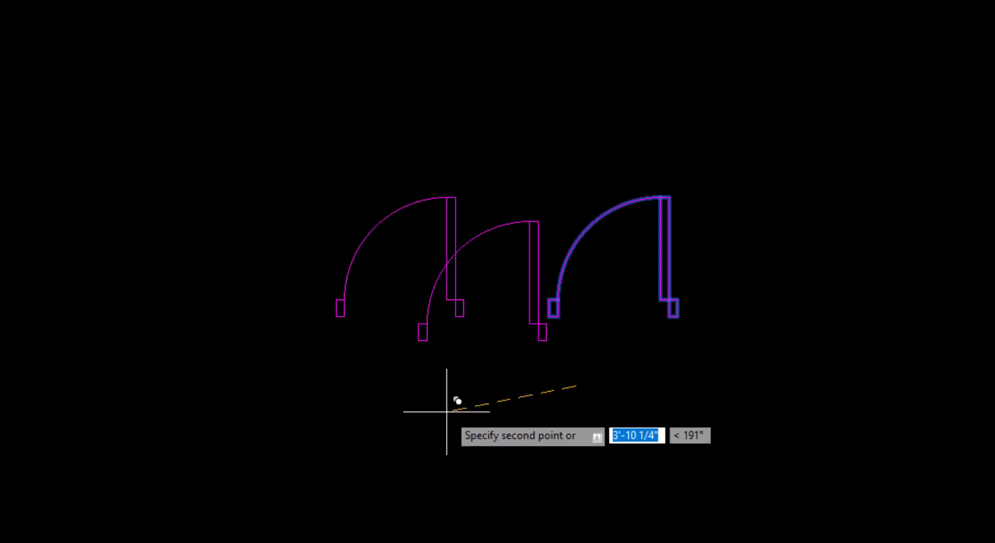
{"action": "key", "text": "Escape"}
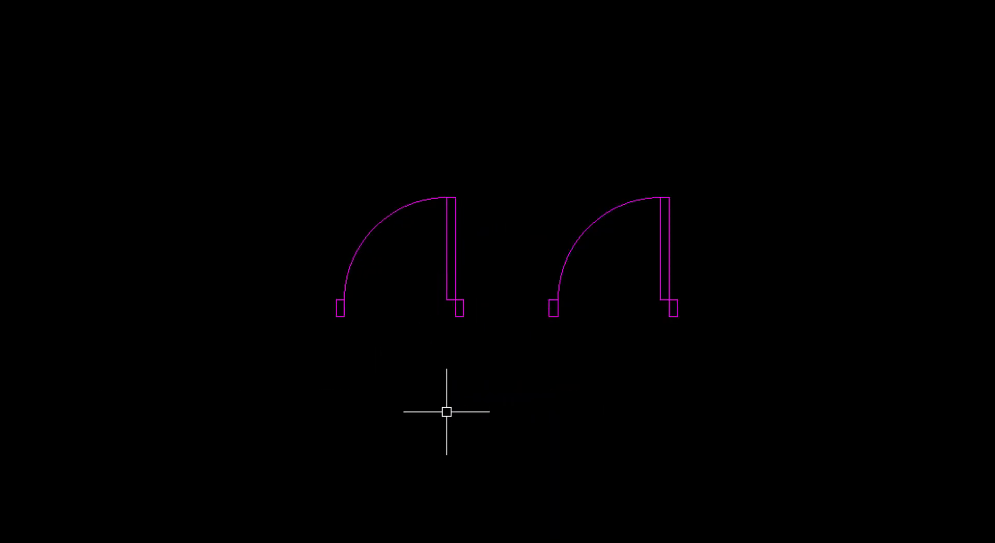
Mirror the left door symbol about a vertical line through its left jamb's lower-right corner, keeping the source objects
{"action": "type", "text": "mi"}
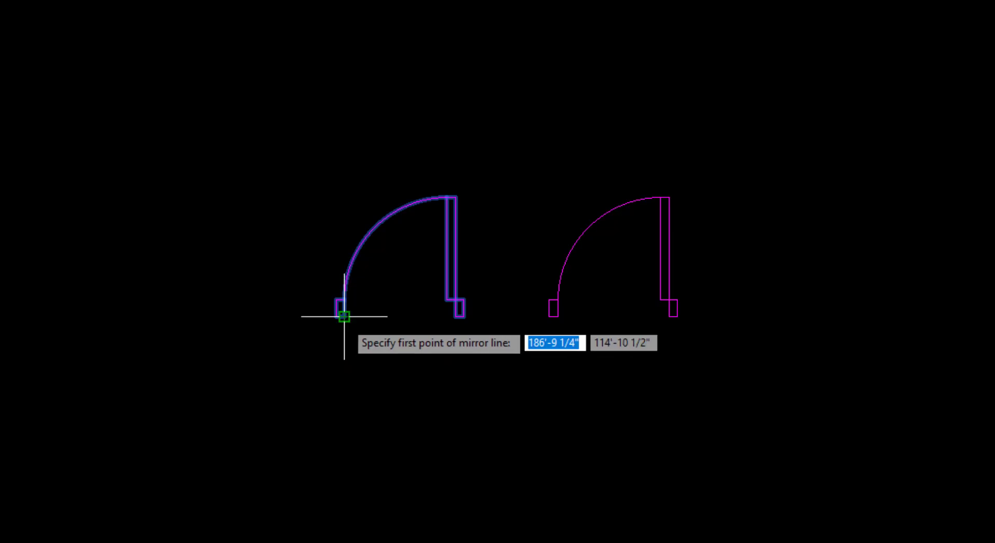
{"action": "left_click", "coordinate": [344, 317]}
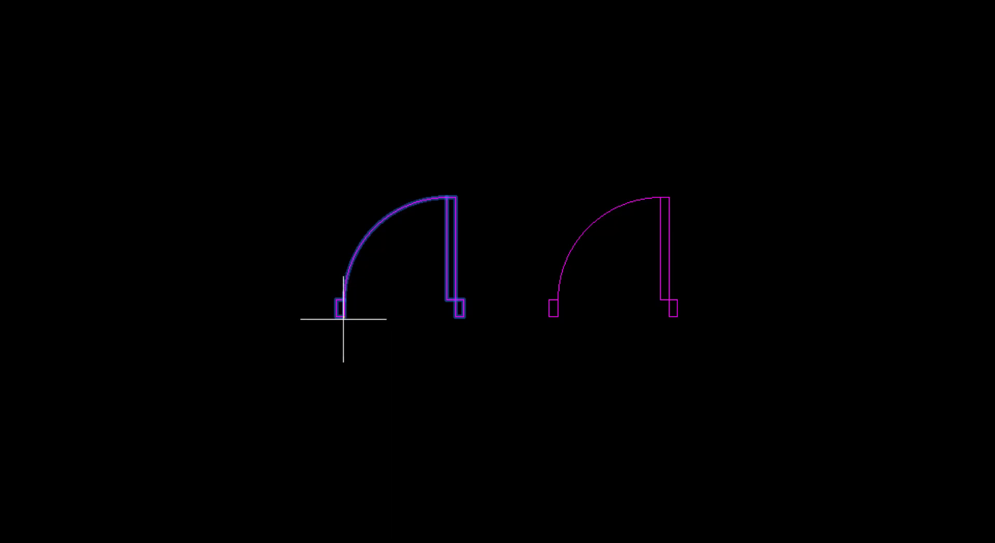
{"action": "left_click", "coordinate": [348, 419]}
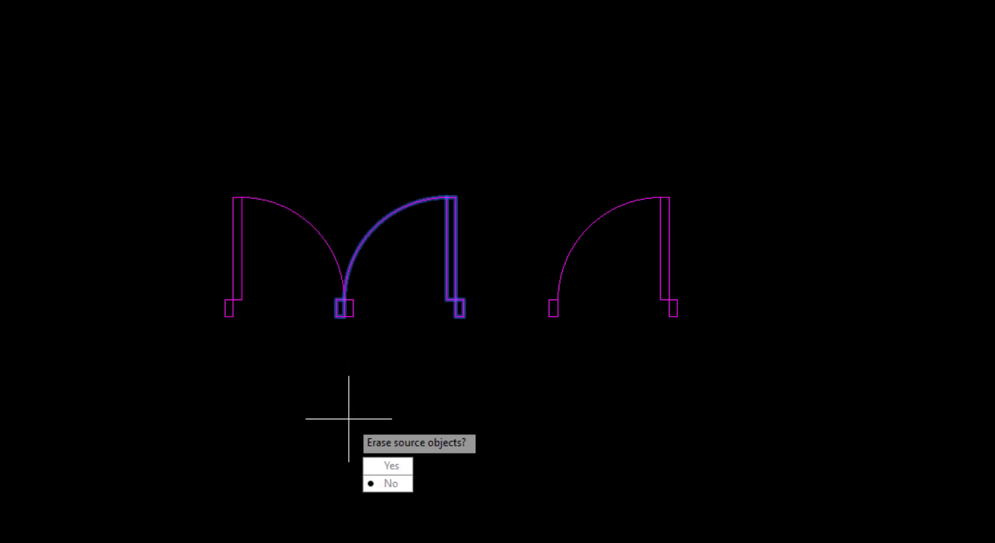
{"action": "key", "text": "Return"}
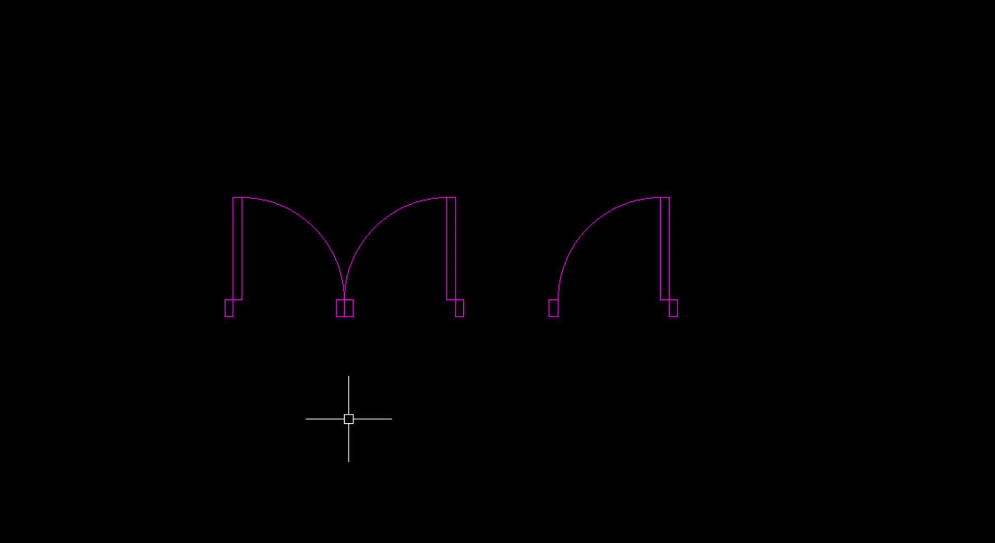
Delete the two adjoining jamb rectangles in the middle of the double door
{"action": "left_click", "coordinate": [308, 273]}
{"action": "left_click", "coordinate": [373, 343]}
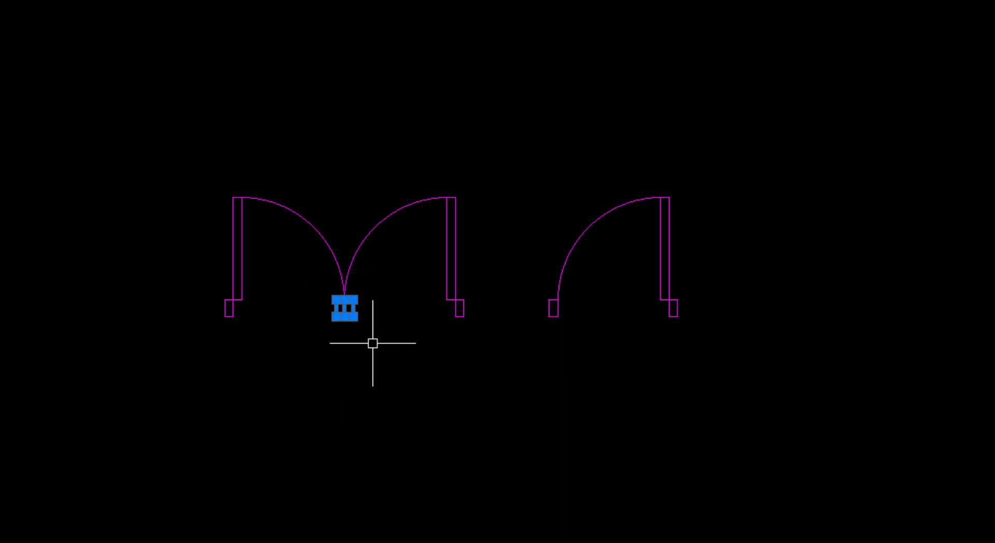
{"action": "key", "text": "Delete"}
Make the window layer current
{"action": "scroll", "coordinate": [287, 279], "scroll_direction": "down", "scroll_amount": 2}
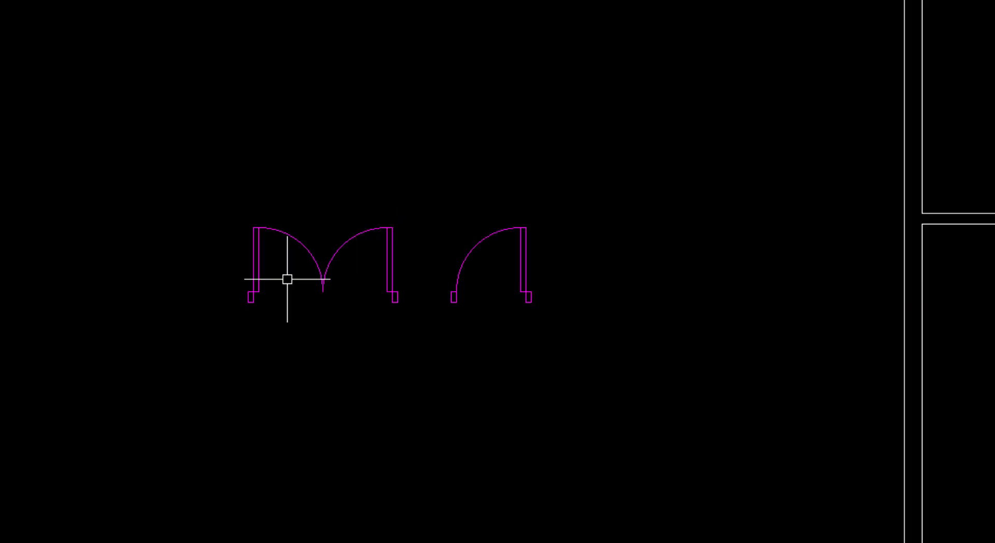
{"action": "scroll", "coordinate": [291, 373], "scroll_direction": "down", "scroll_amount": 2}
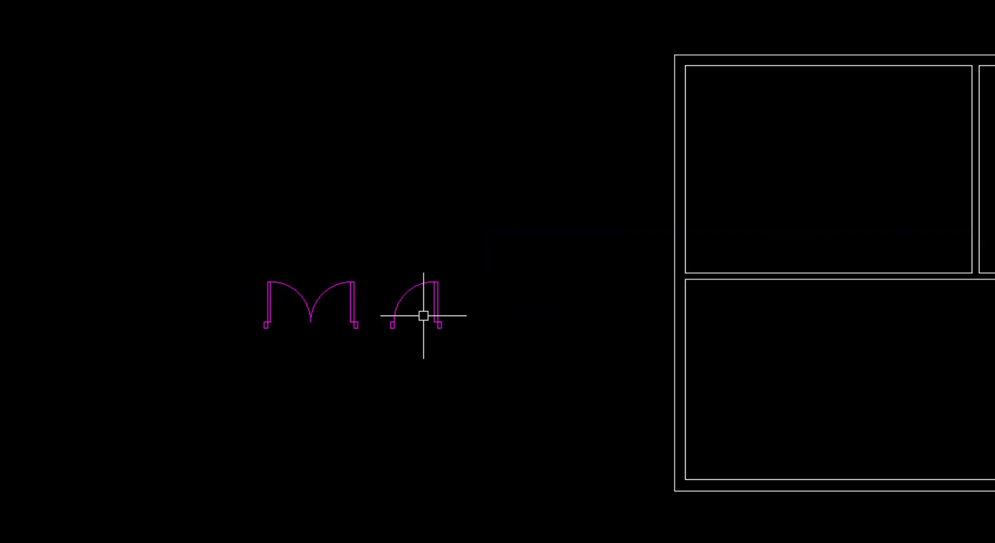
{"action": "scroll", "coordinate": [422, 312], "scroll_direction": "up", "scroll_amount": 2}
{"action": "scroll", "coordinate": [384, 382], "scroll_direction": "down", "scroll_amount": 2}
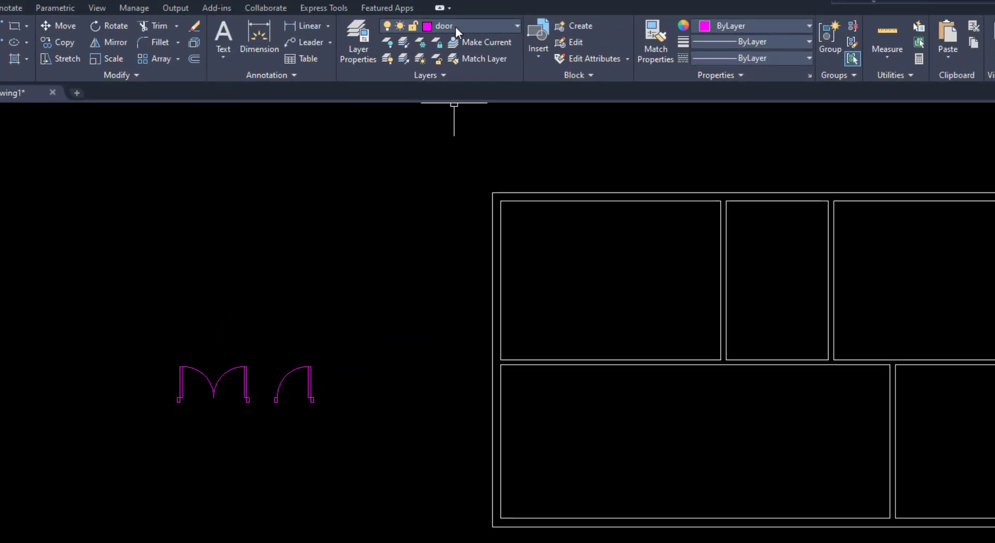
{"action": "left_click", "coordinate": [456, 25]}
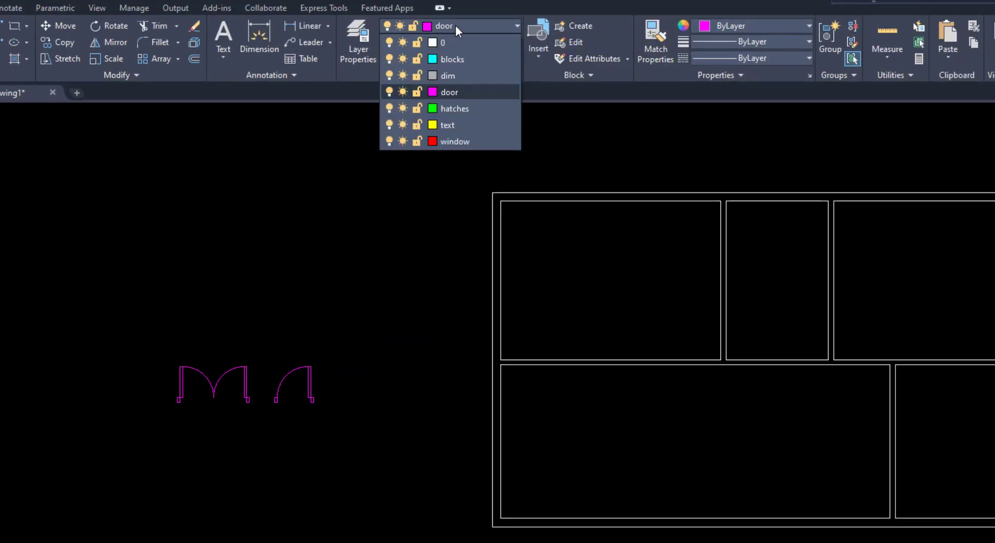
{"action": "left_click", "coordinate": [455, 141]}
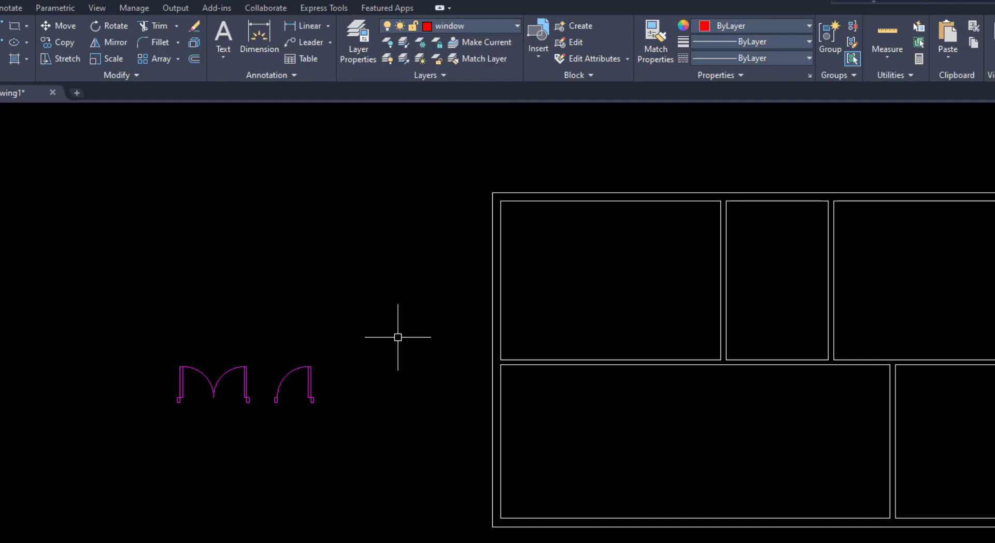
Draw a window rectangle 6' wide and 10" high in the empty space between the doors and the floor plan
{"action": "type", "text": "REC"}
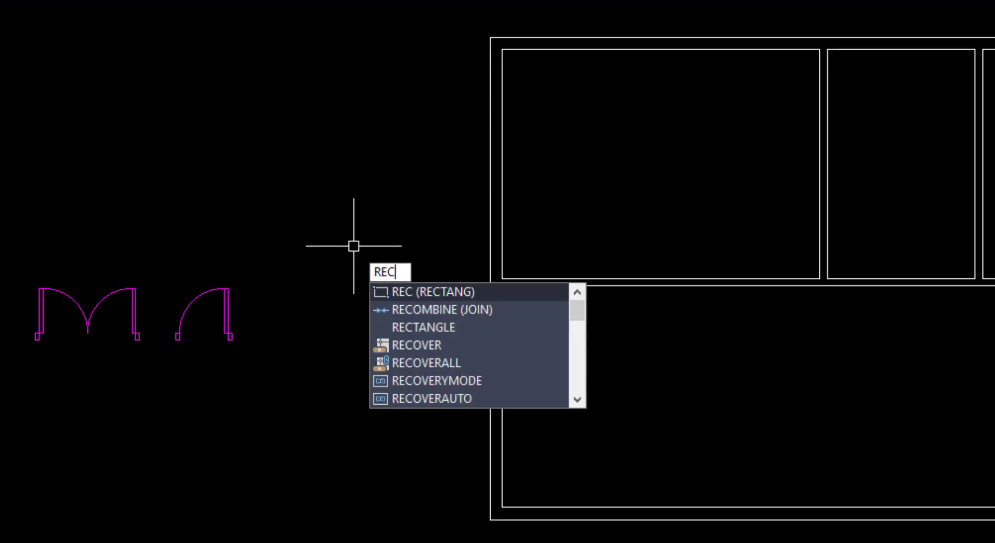
{"action": "key", "text": "Return"}
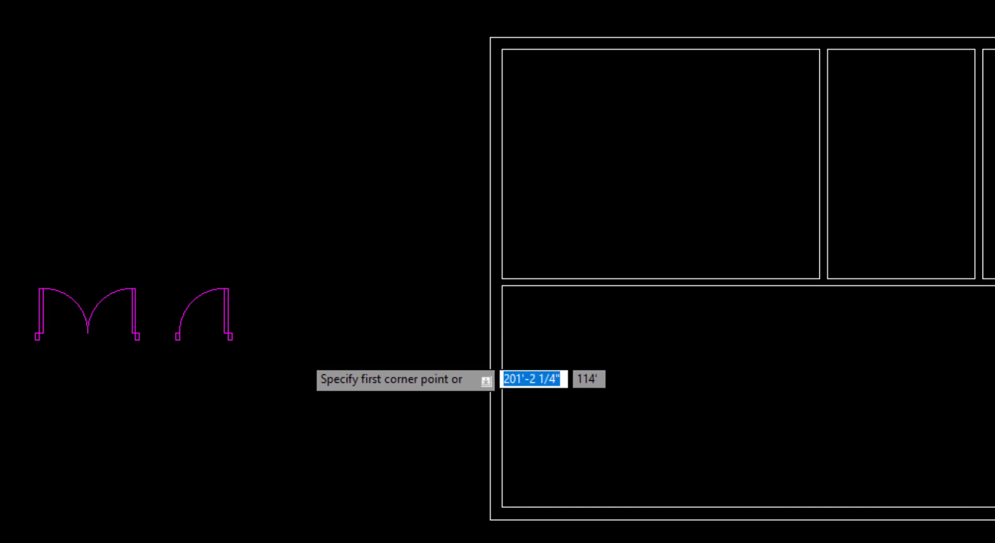
{"action": "left_click", "coordinate": [300, 352]}
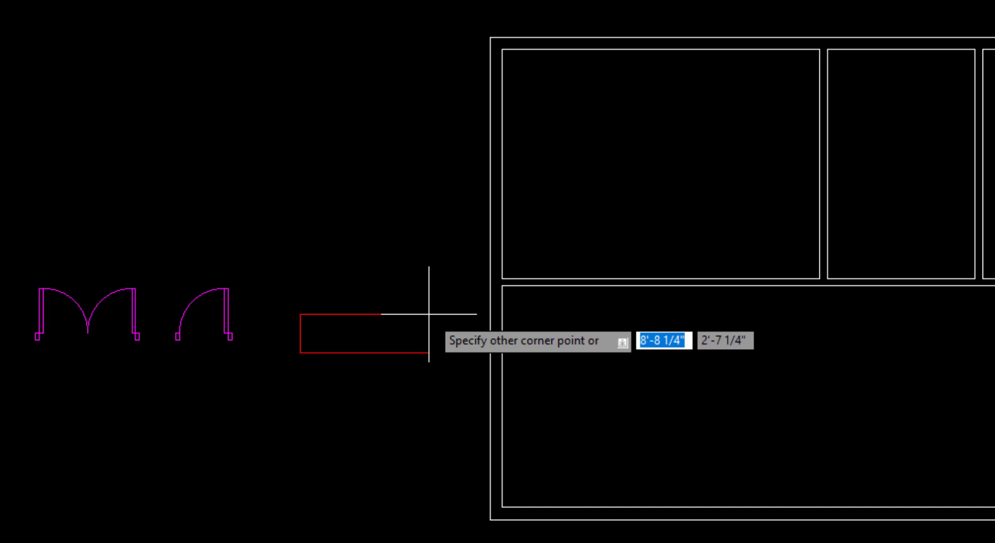
{"action": "type", "text": "6"}
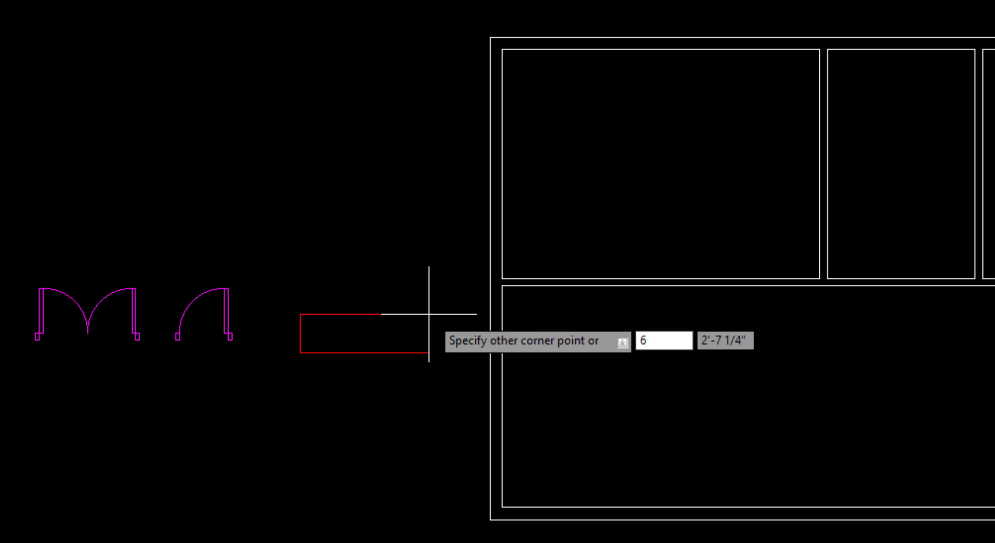
{"action": "type", "text": "'"}
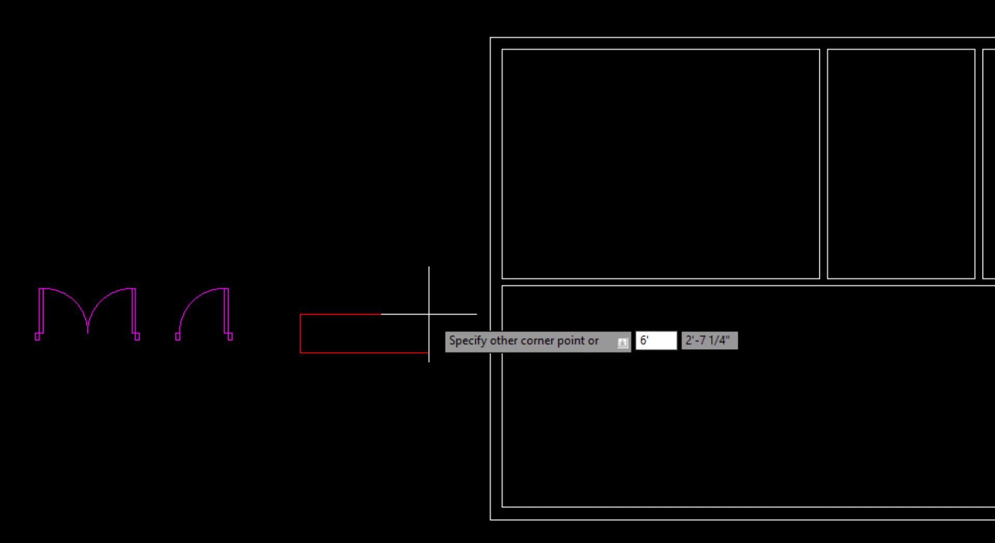
{"action": "key", "text": "Tab"}
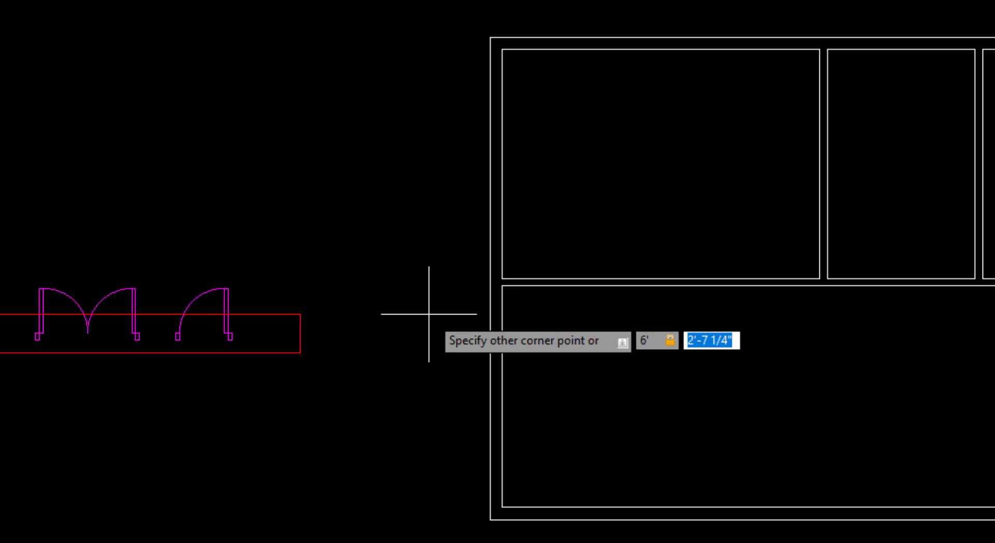
{"action": "type", "text": "10"}
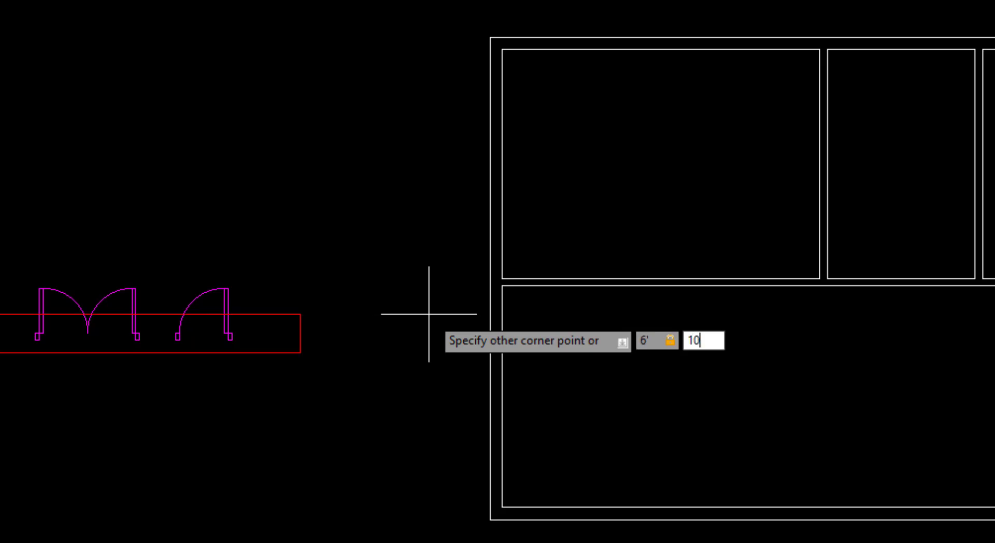
{"action": "key", "text": "Return"}
Explode the red window rectangle into separate lines
{"action": "scroll", "coordinate": [365, 350], "scroll_direction": "up", "scroll_amount": 5}
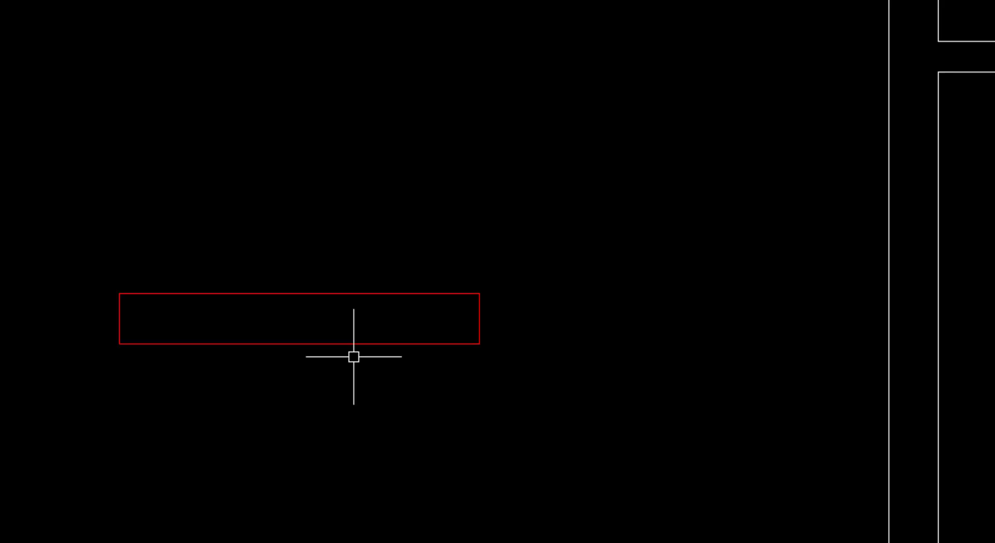
{"action": "type", "text": "x"}
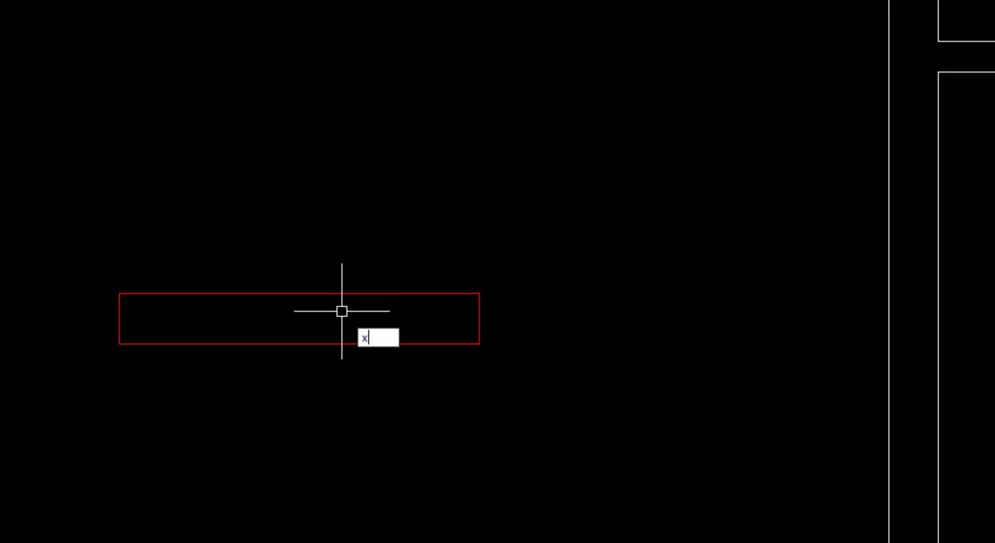
{"action": "key", "text": "Return"}
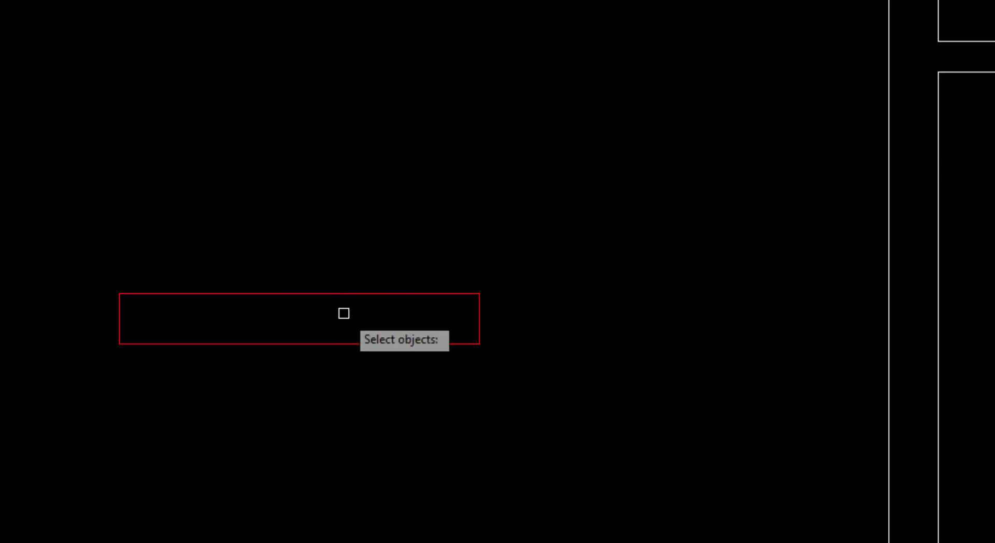
{"action": "left_click", "coordinate": [372, 295]}
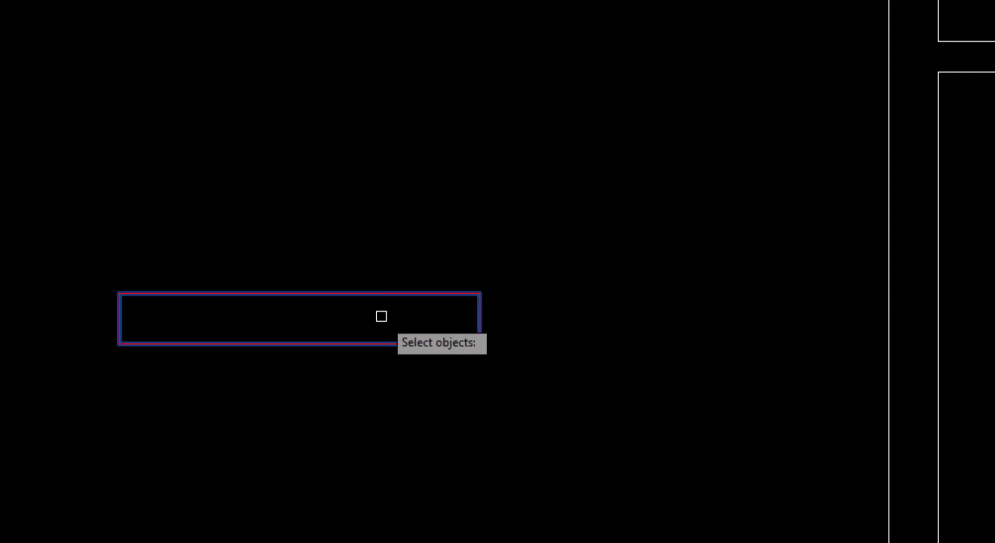
{"action": "key", "text": "Return"}
Start the Copy command for the exploded window outline
{"action": "type", "text": "co"}
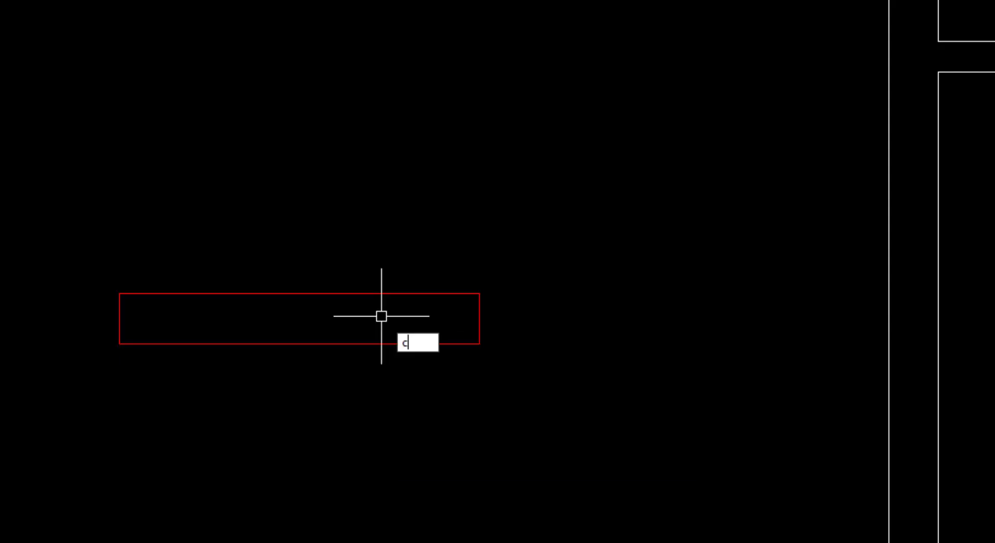